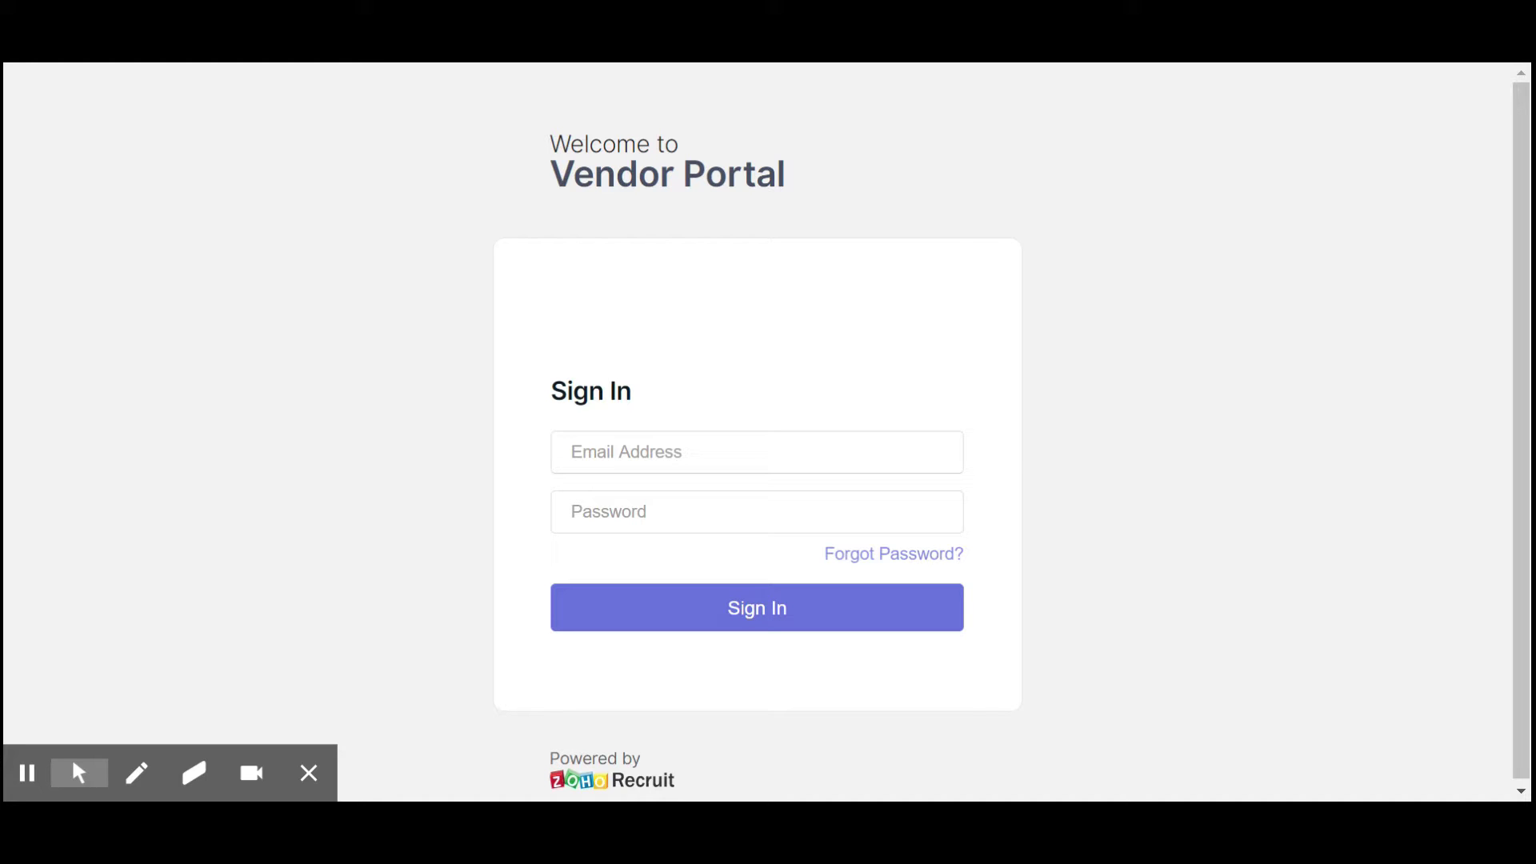
Sign in to the vendor portal with the saved account e-mail and password
{"action": "left_click", "coordinate": [626, 452]}
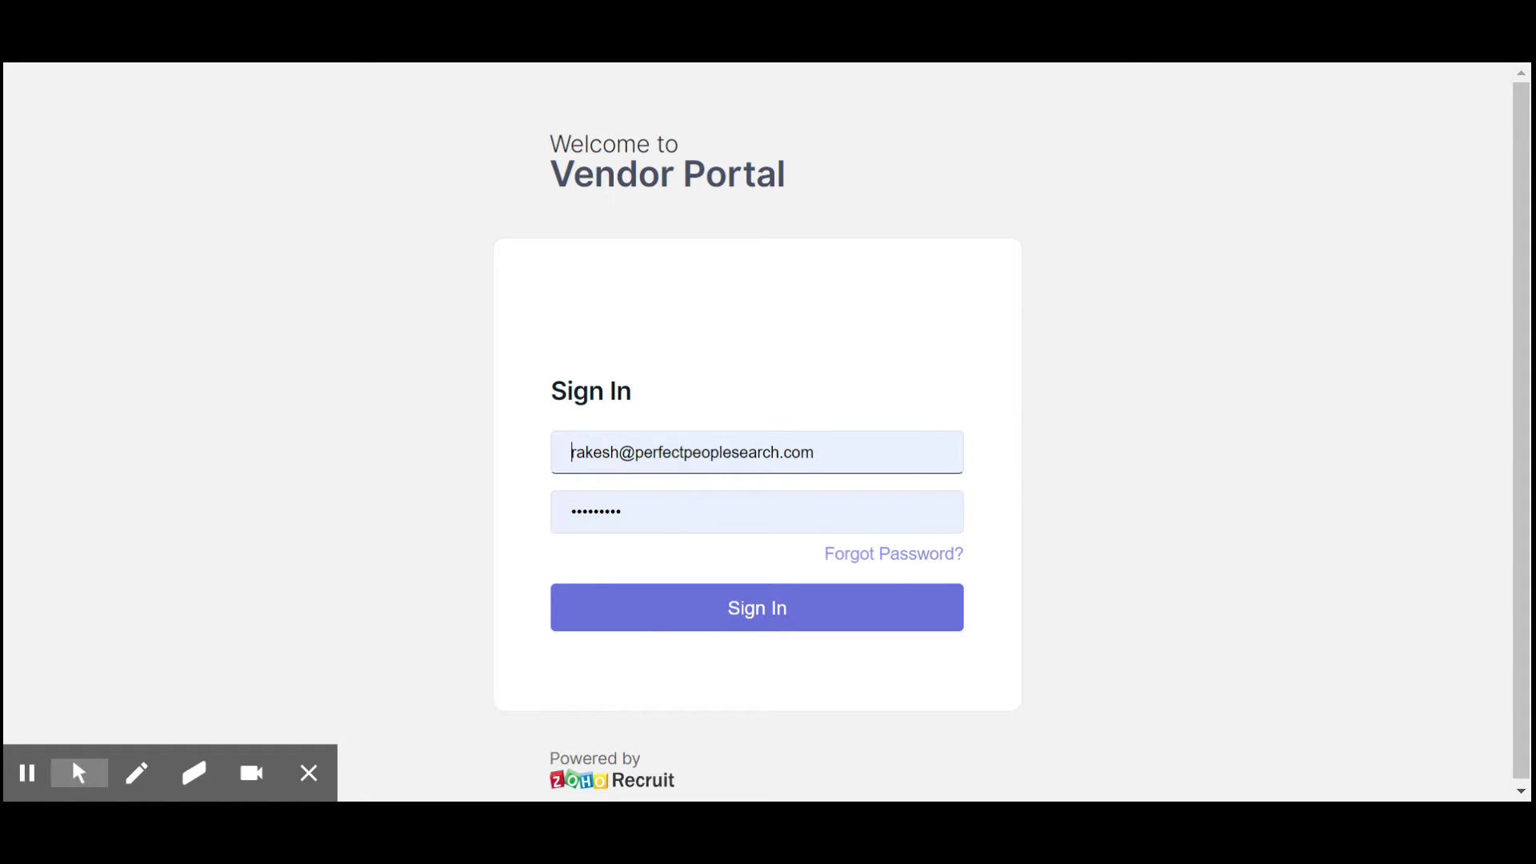
{"action": "left_click", "coordinate": [641, 505]}
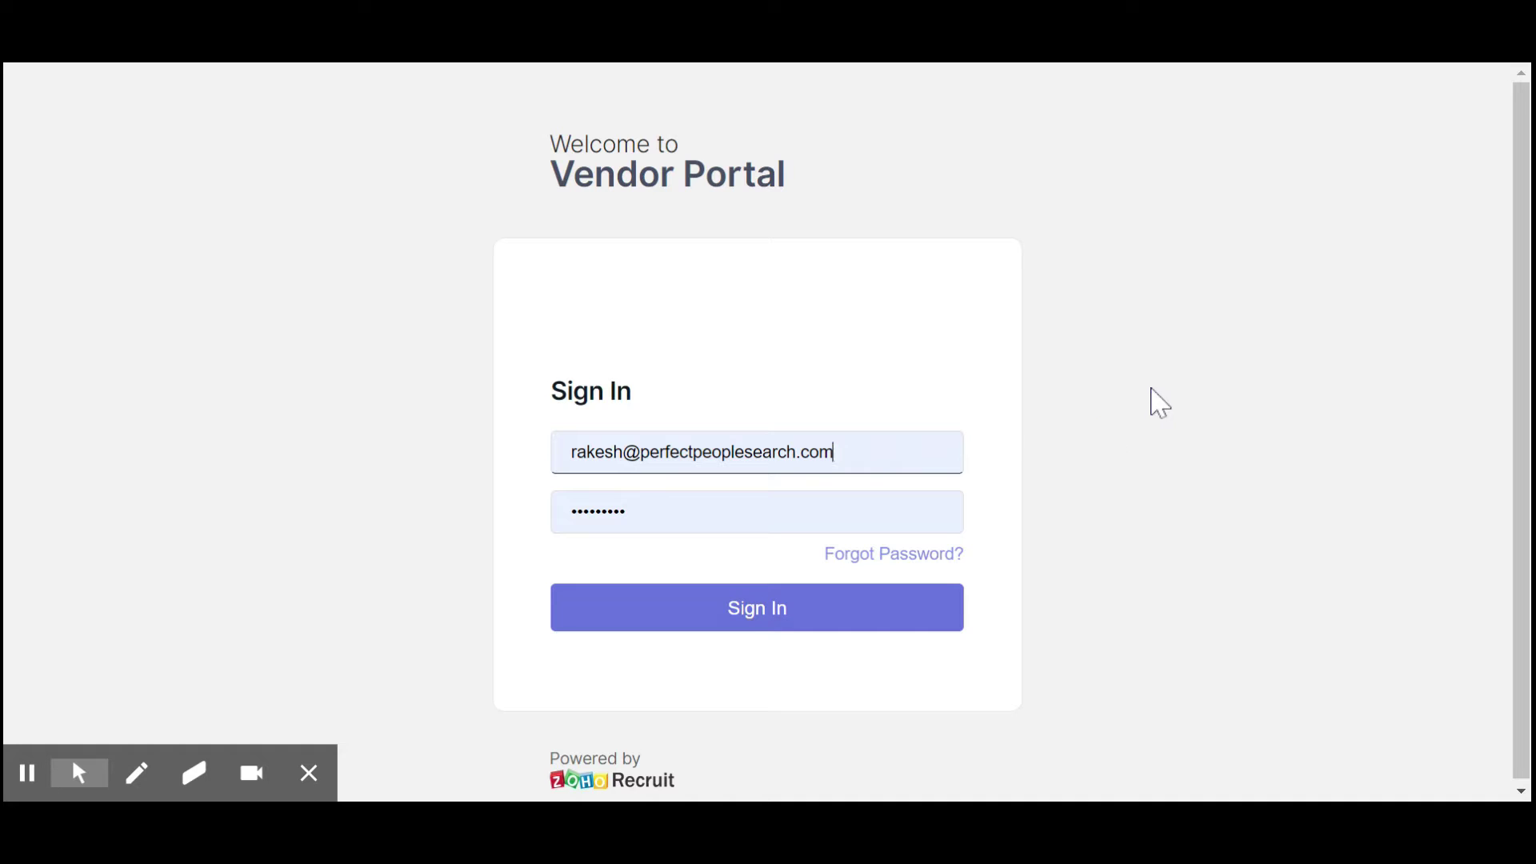
{"action": "left_click", "coordinate": [762, 612]}
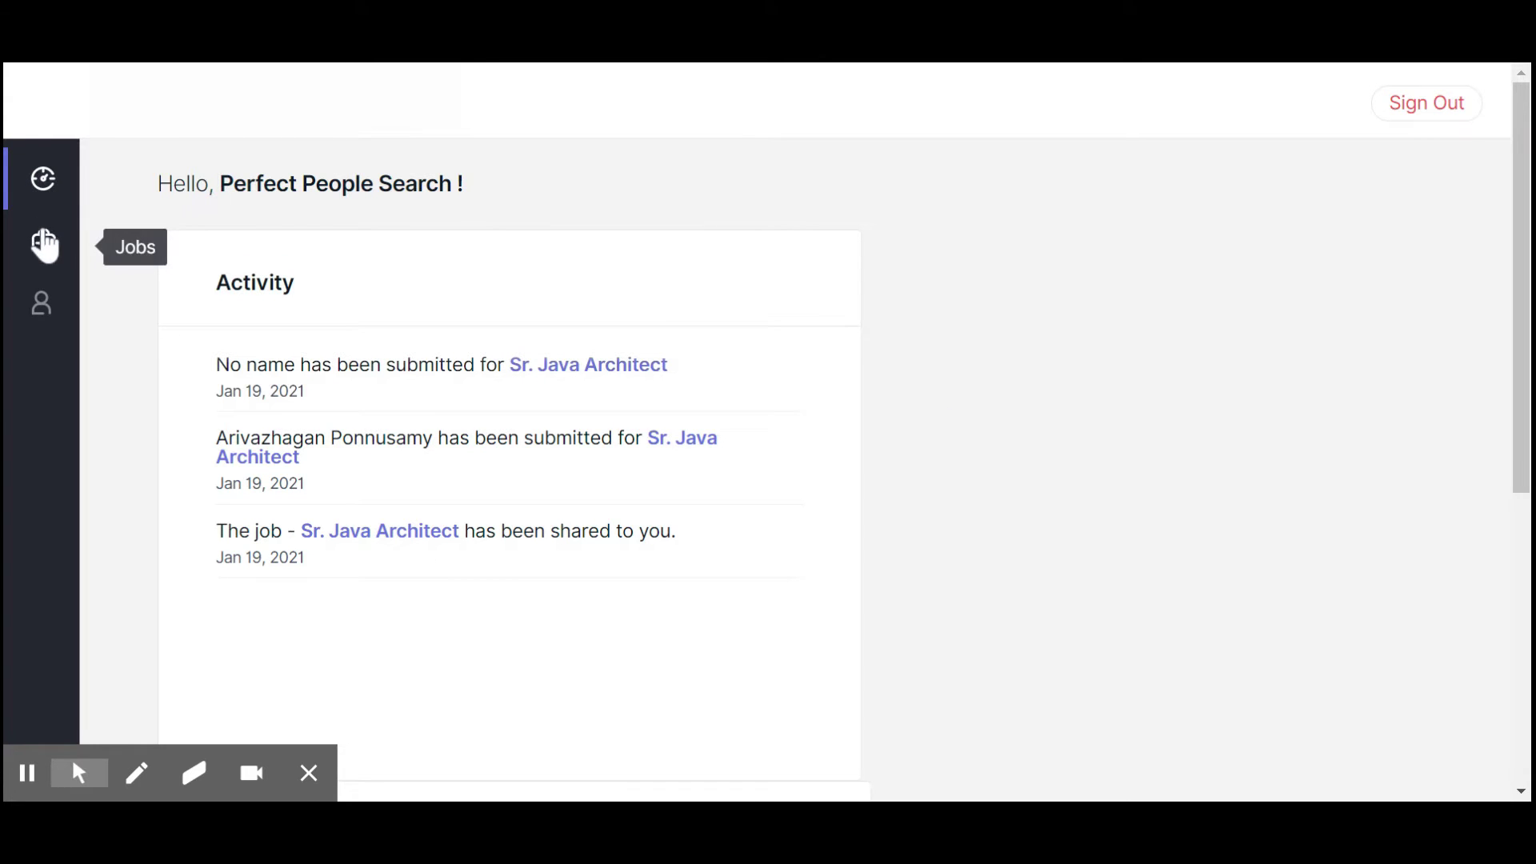
Open the Sr. Java Architect posting from the current jobs list
{"action": "left_click", "coordinate": [45, 181]}
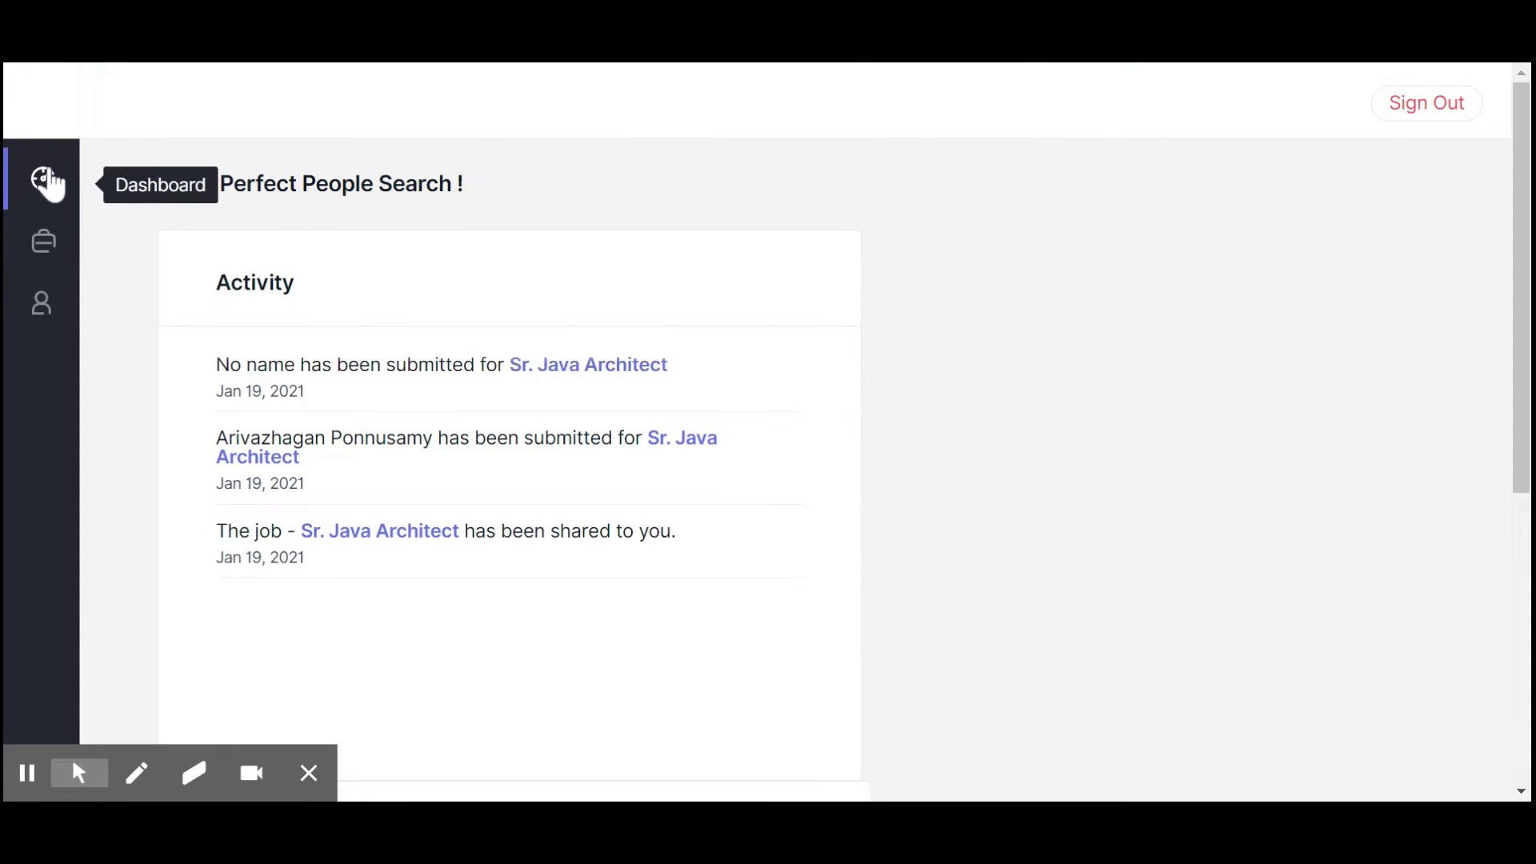
{"action": "left_click", "coordinate": [56, 249]}
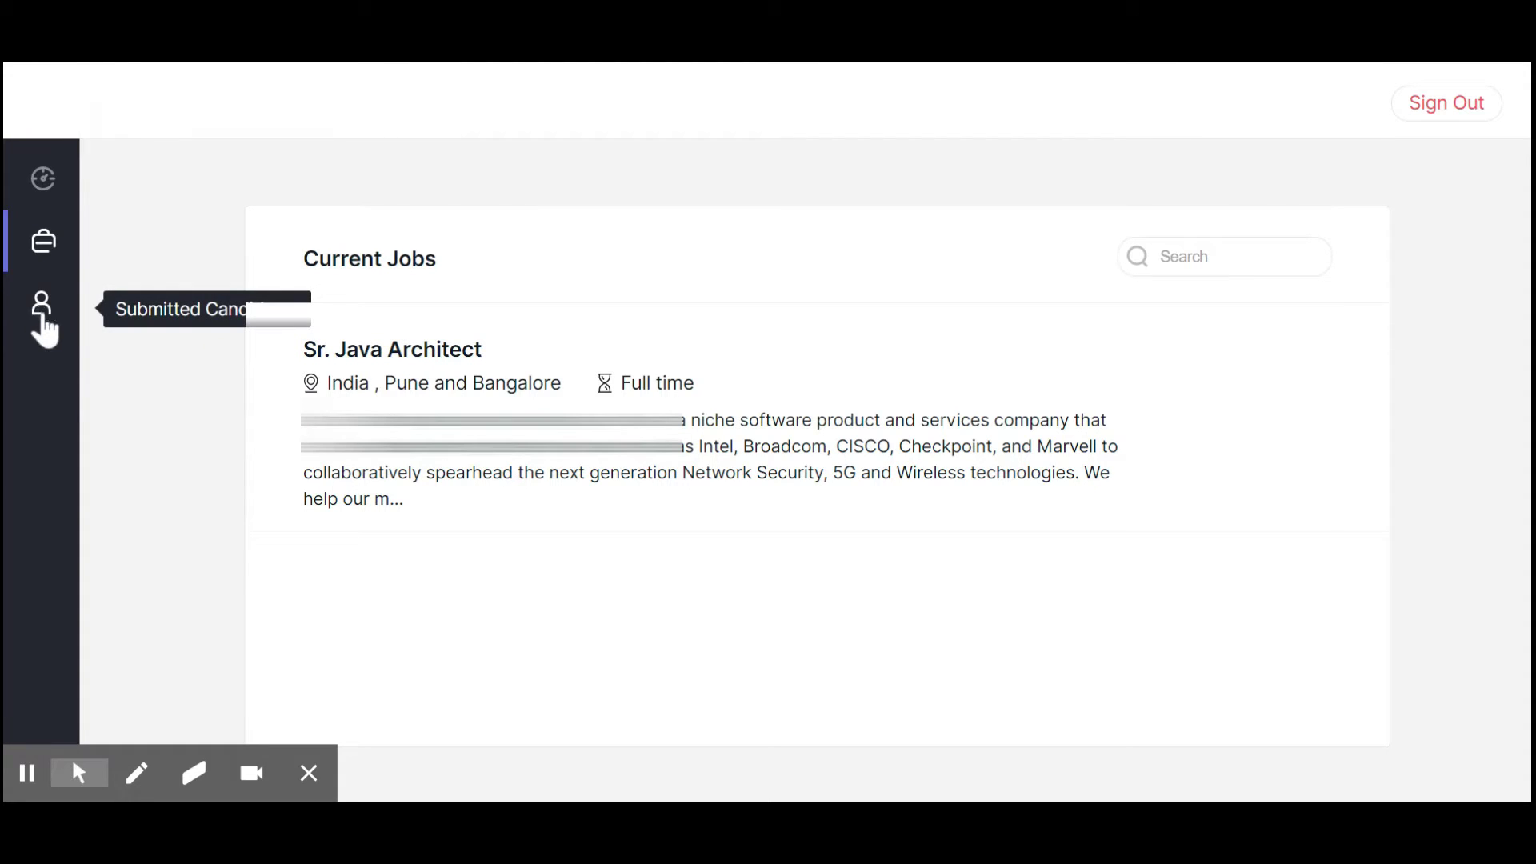
{"action": "left_click", "coordinate": [461, 358]}
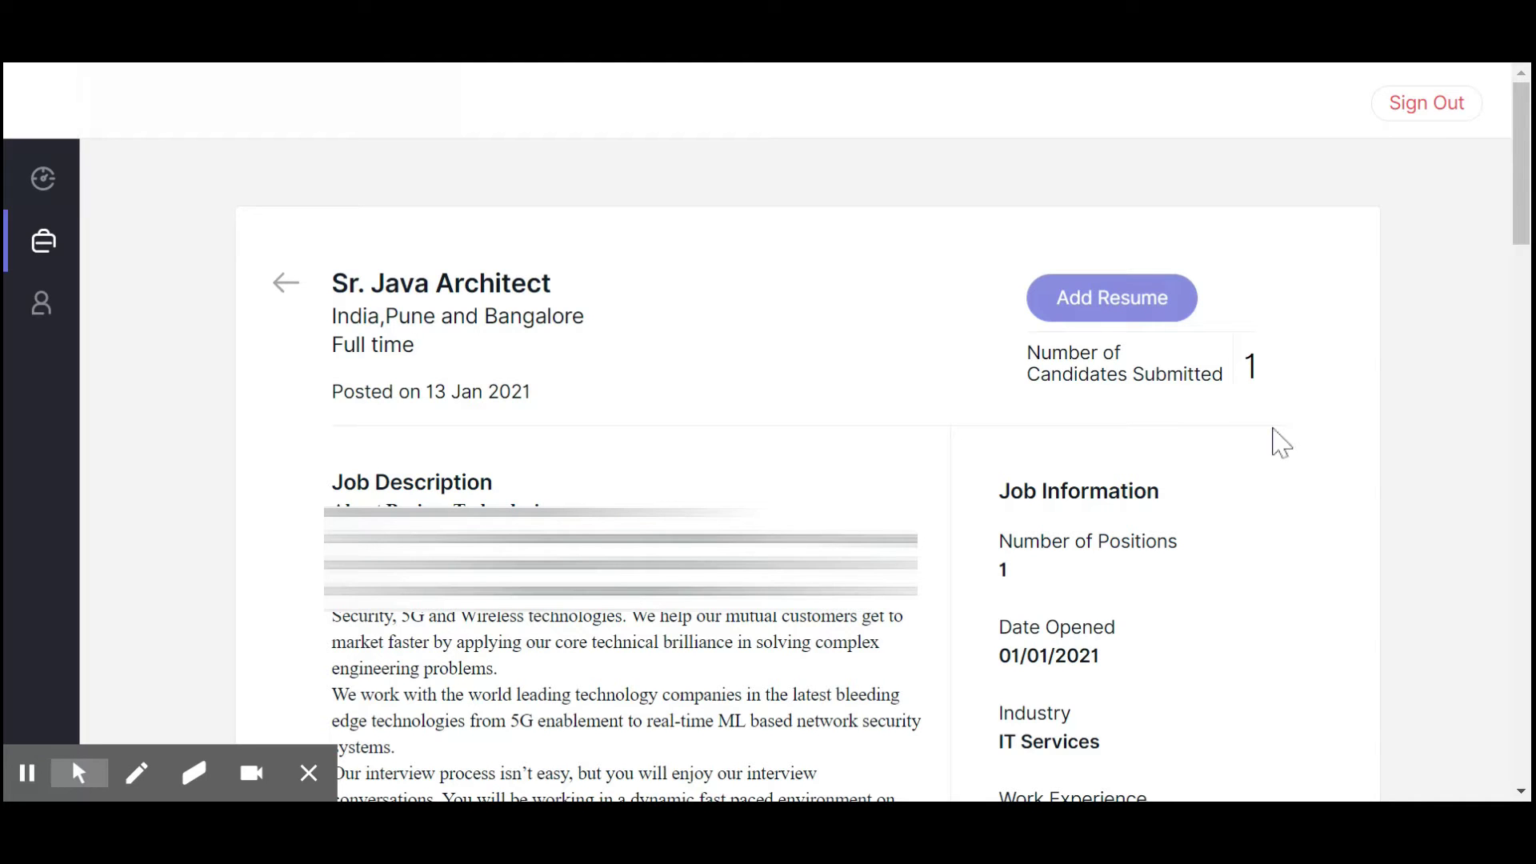
Review the Sr. Java Architect job description and add the candidate's PDF resume to the posting
{"action": "scroll", "coordinate": [640, 432], "scroll_direction": "down", "scroll_amount": 20}
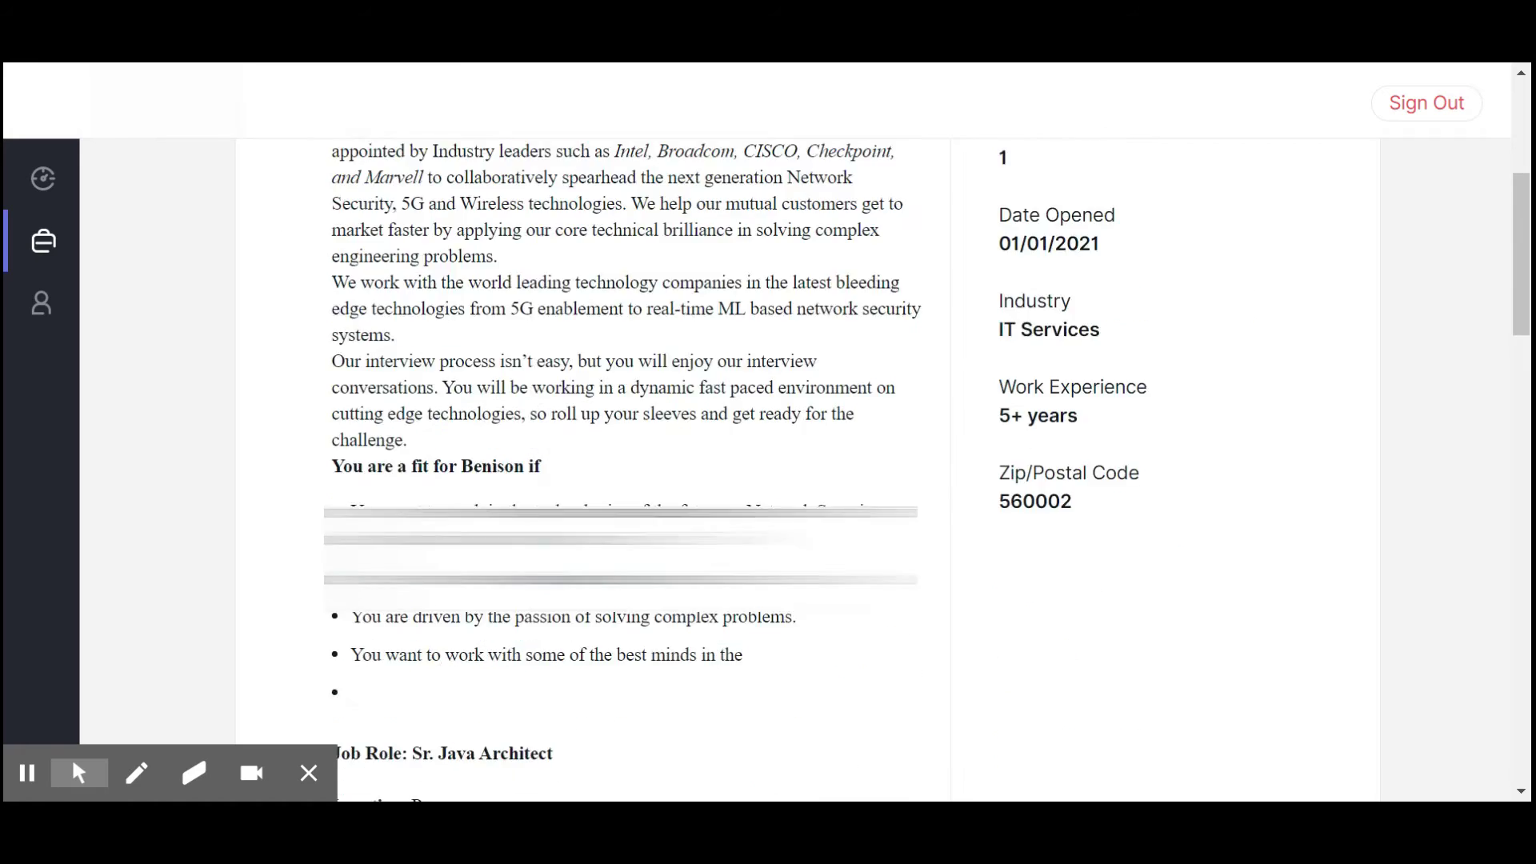
{"action": "scroll", "coordinate": [647, 435], "scroll_direction": "down", "scroll_amount": 8}
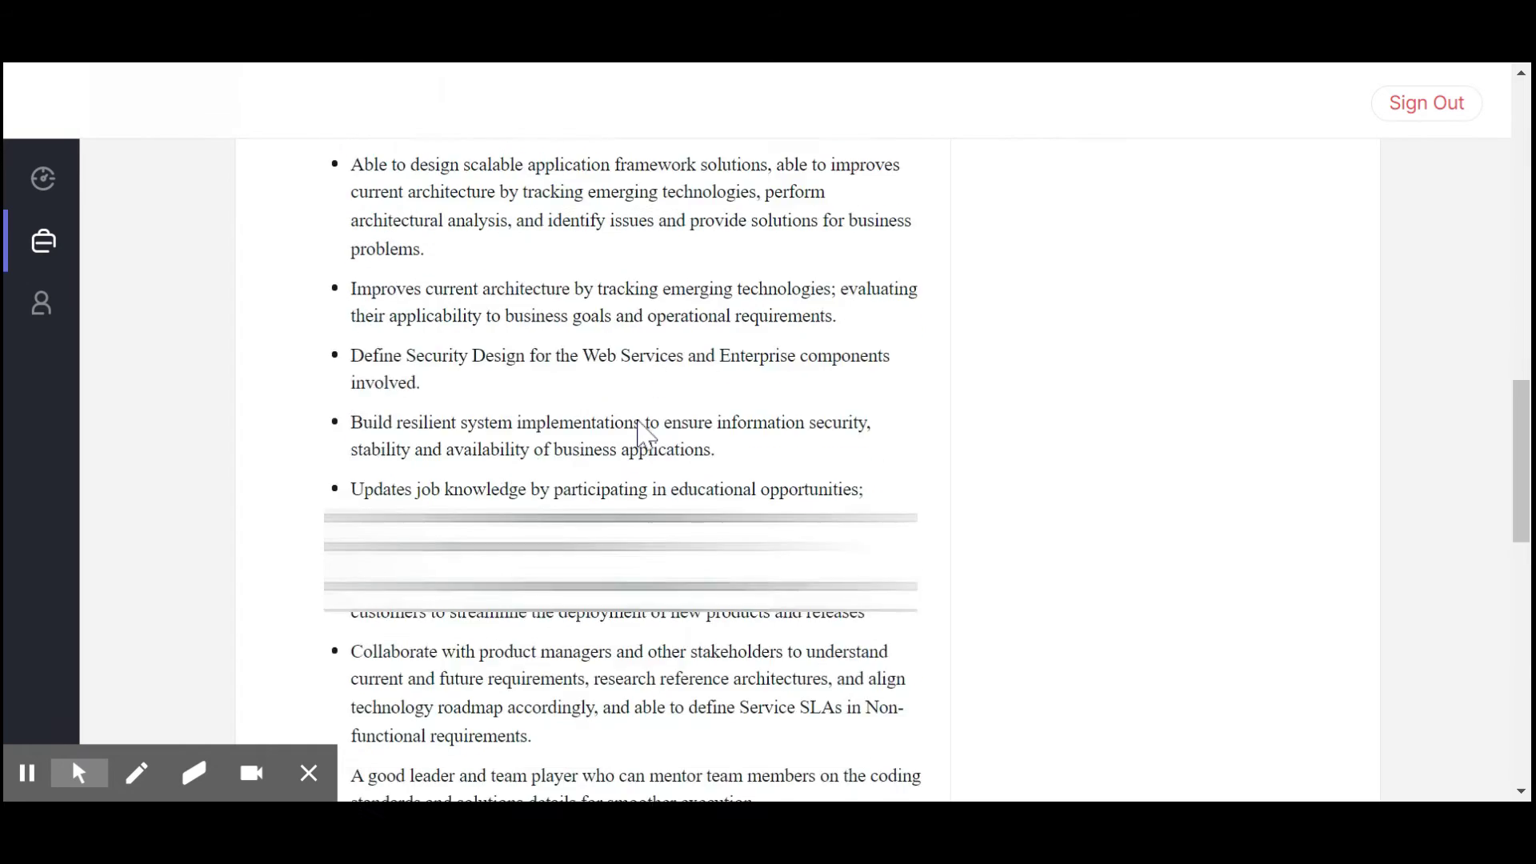
{"action": "scroll", "coordinate": [647, 434], "scroll_direction": "up", "scroll_amount": 20}
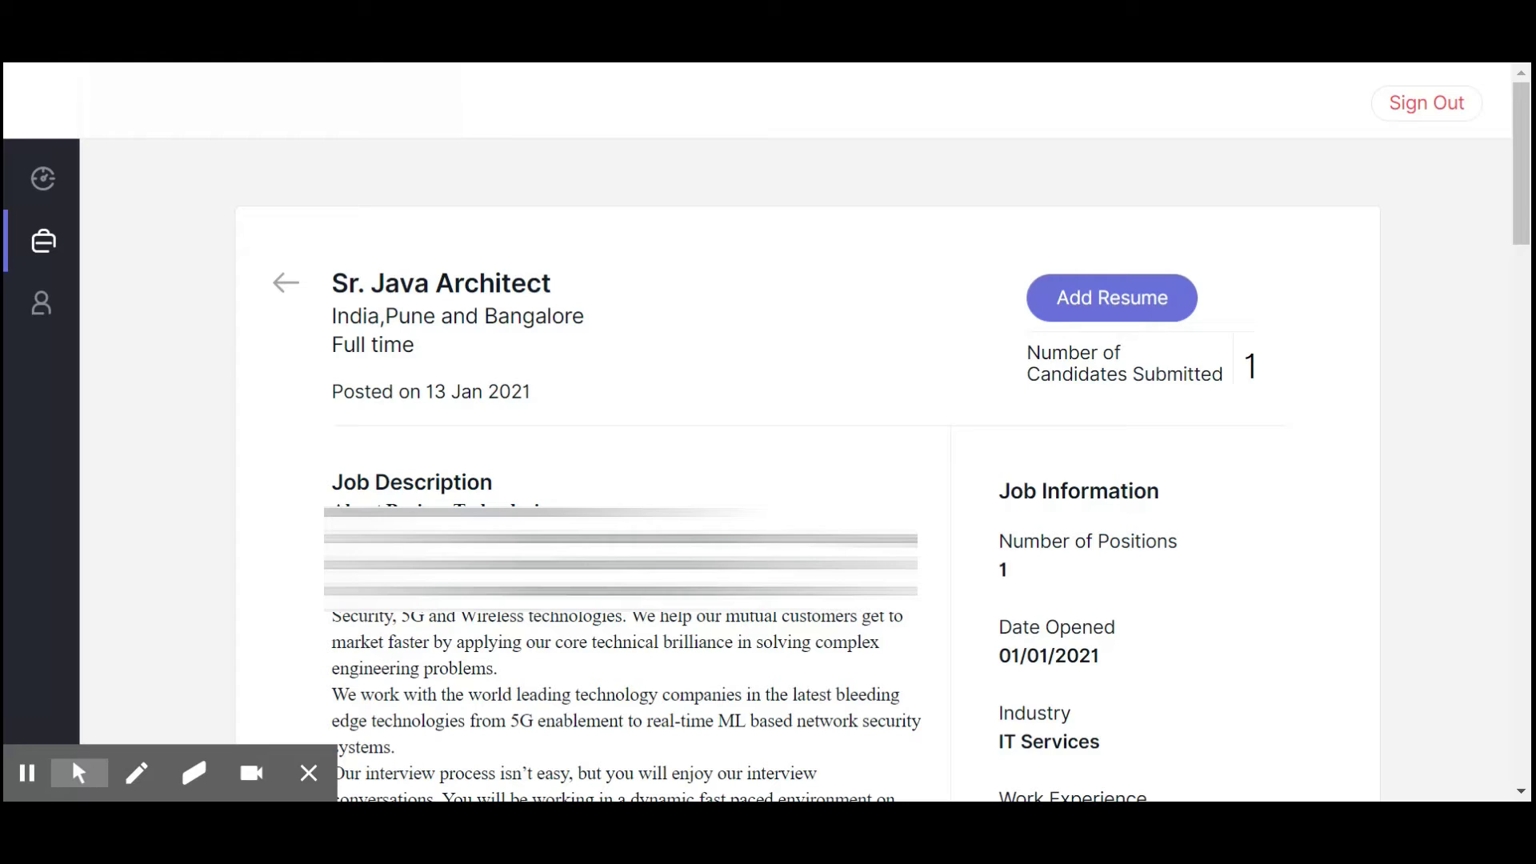
{"action": "left_click", "coordinate": [1120, 302]}
{"action": "left_click", "coordinate": [1172, 299]}
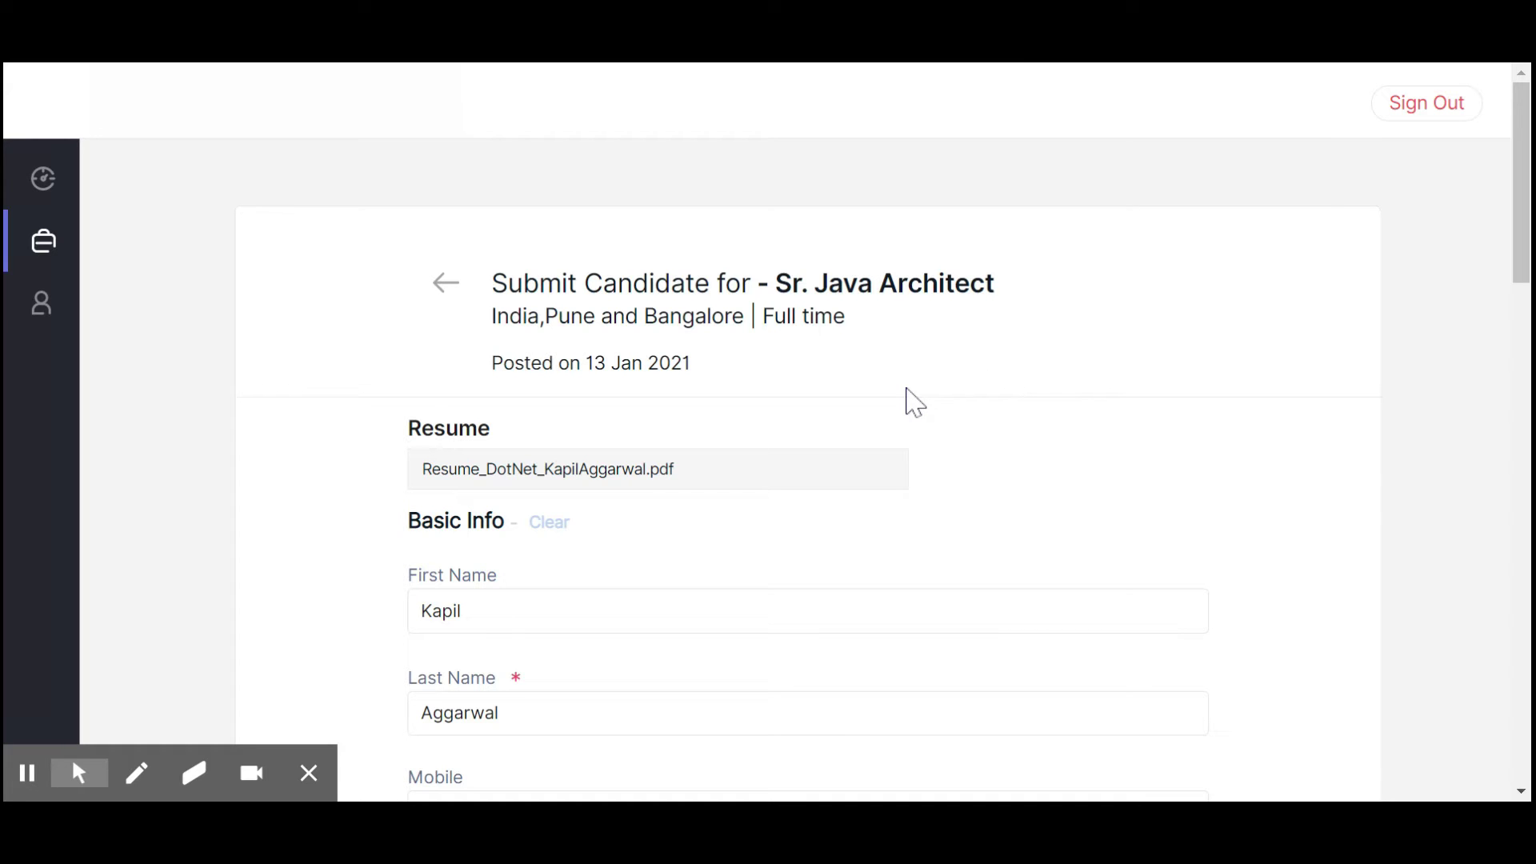
Set the candidate's technology to Java in the professional details
{"action": "scroll", "coordinate": [912, 400], "scroll_direction": "down", "scroll_amount": 6}
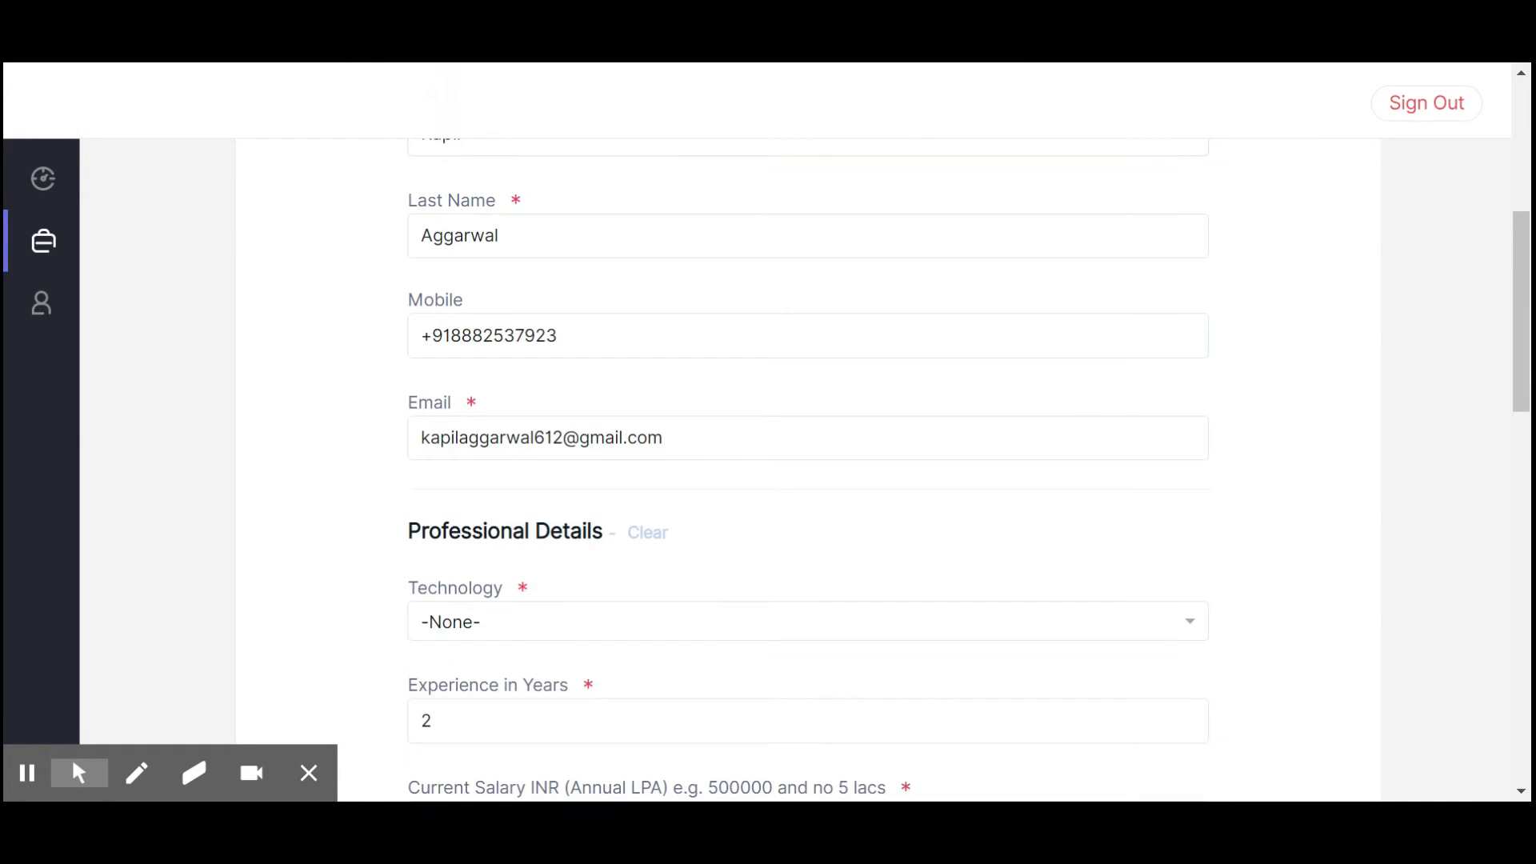
{"action": "scroll", "coordinate": [912, 400], "scroll_direction": "down", "scroll_amount": 3}
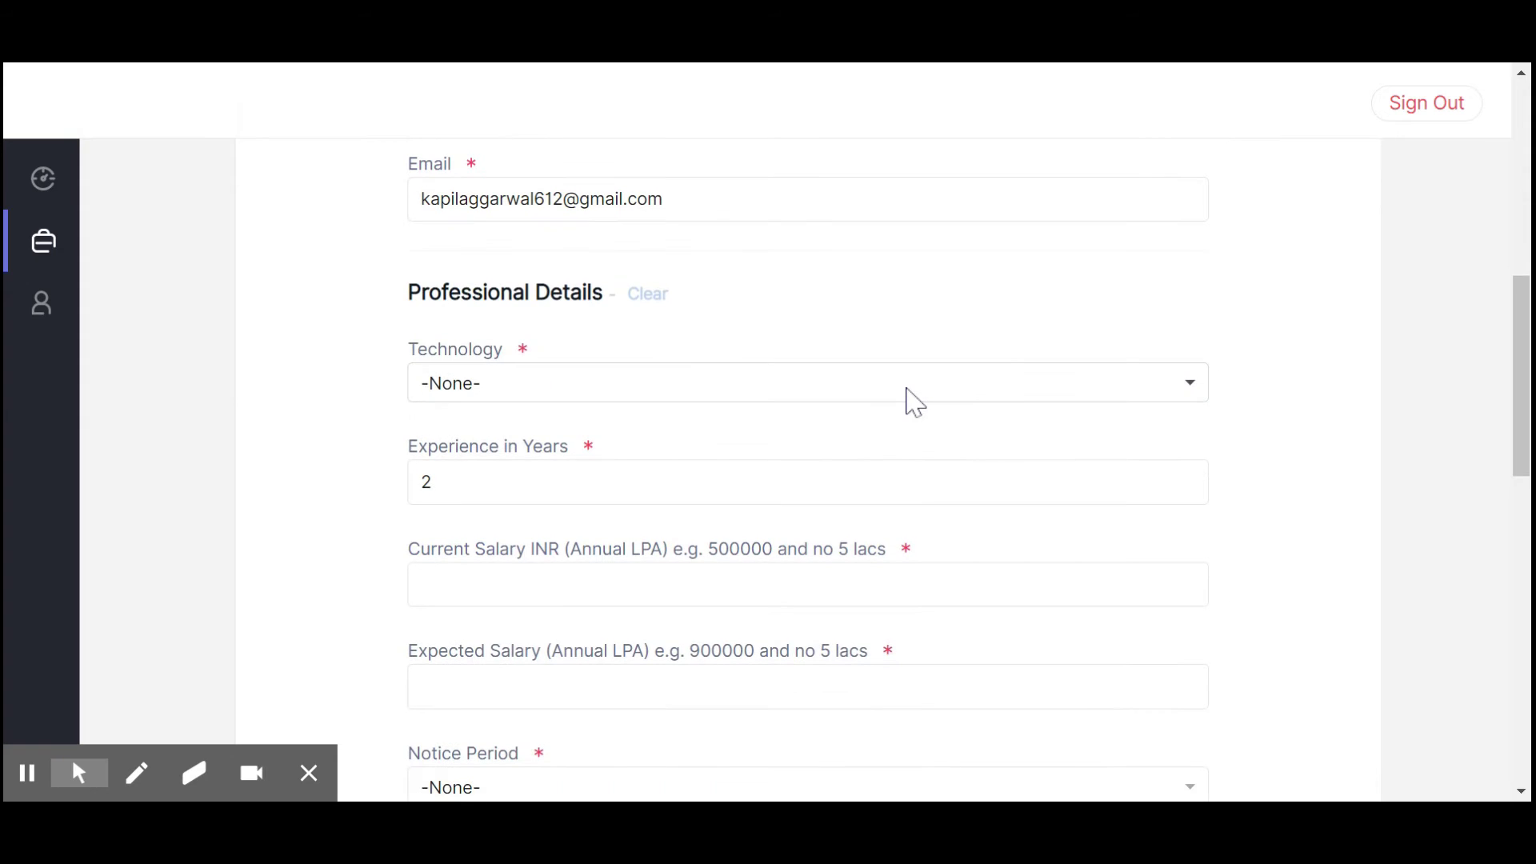
{"action": "left_click", "coordinate": [904, 396]}
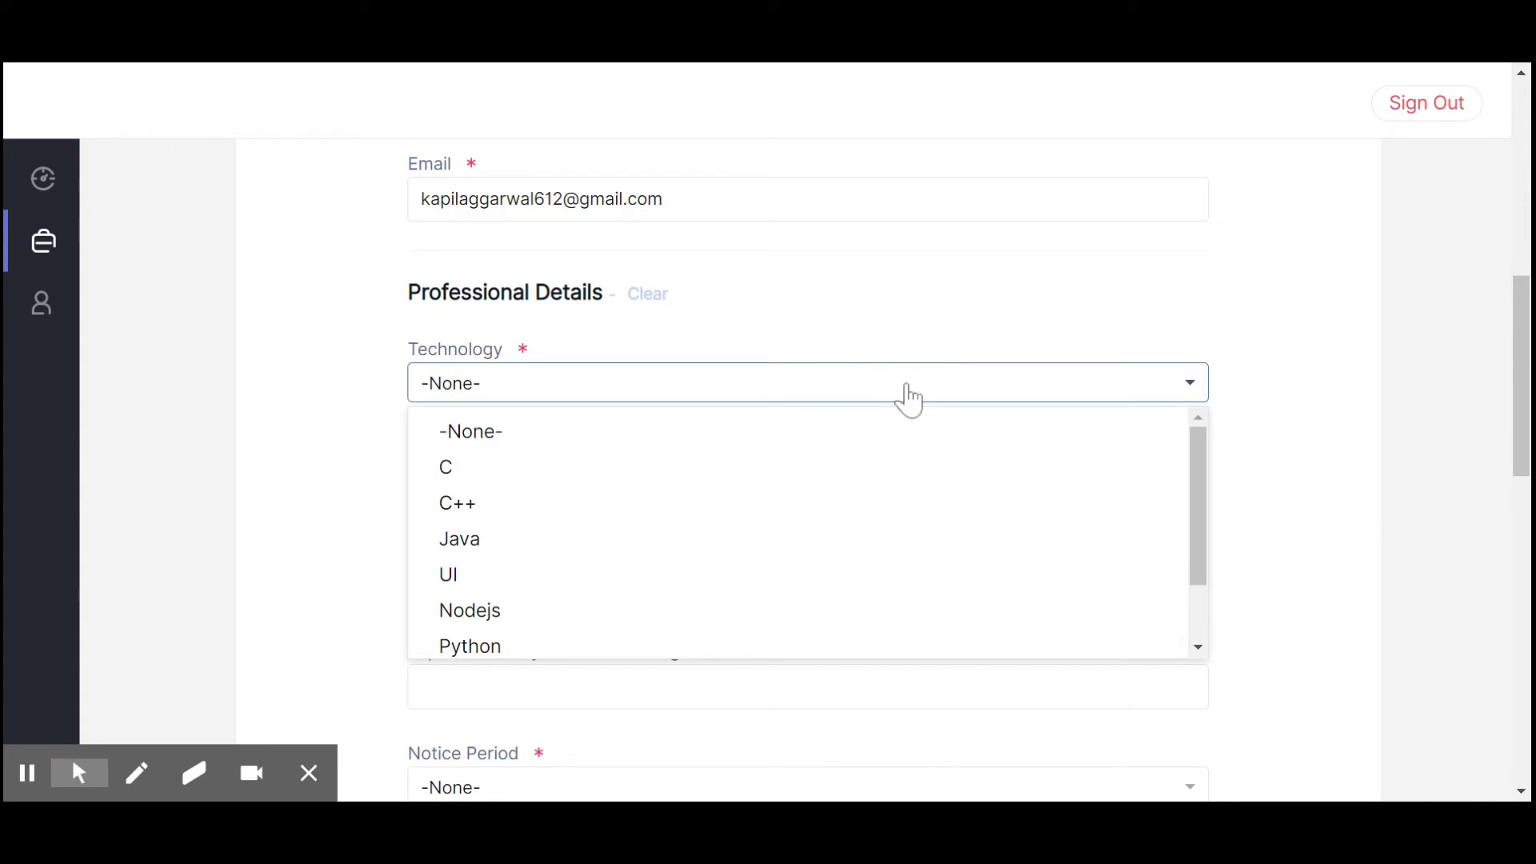
{"action": "left_click", "coordinate": [689, 539]}
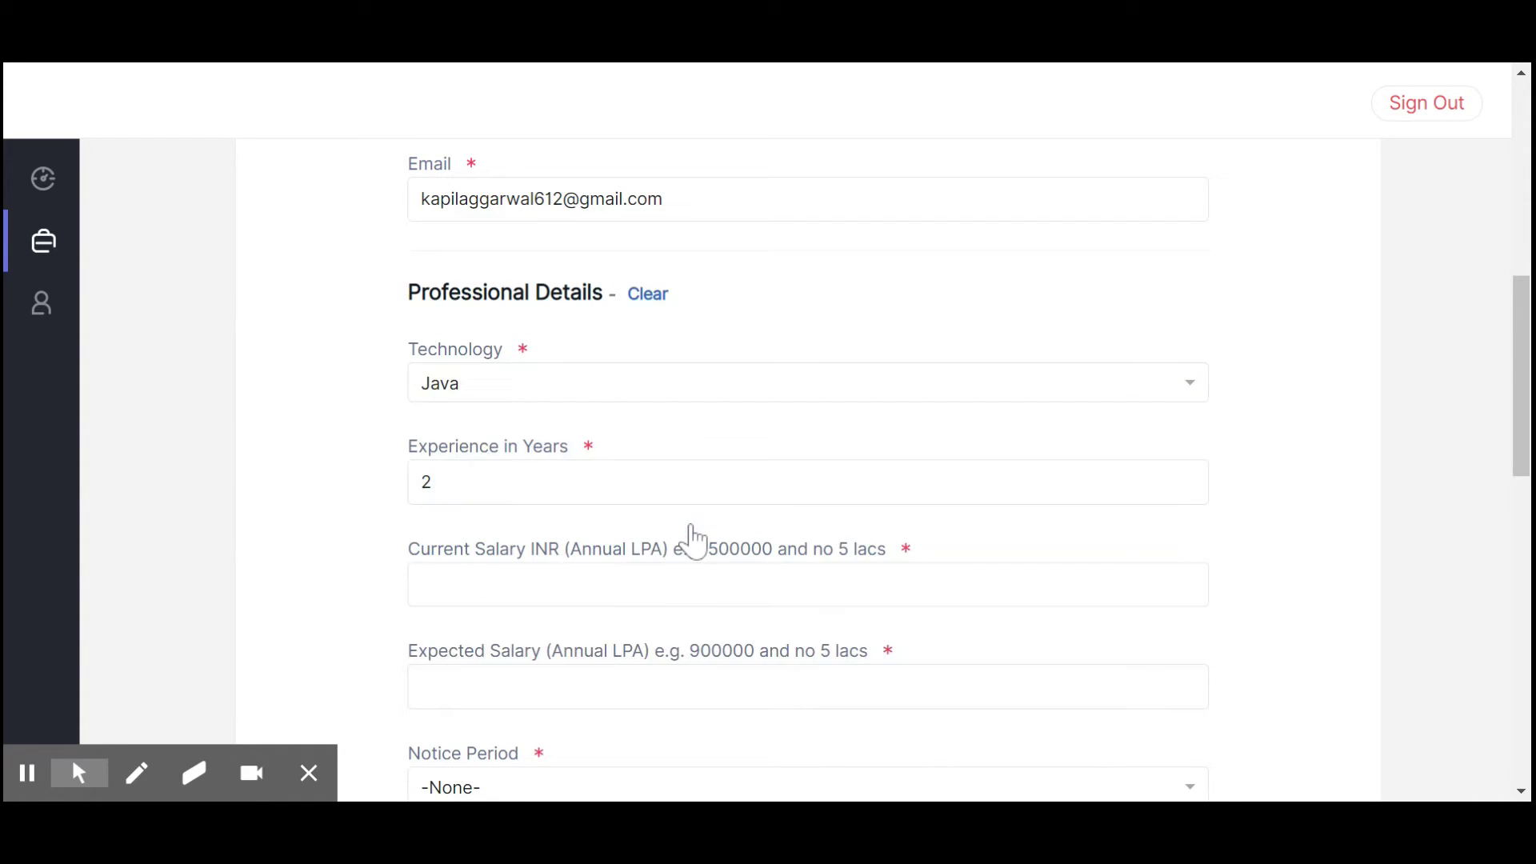
{"action": "left_click", "coordinate": [1063, 394]}
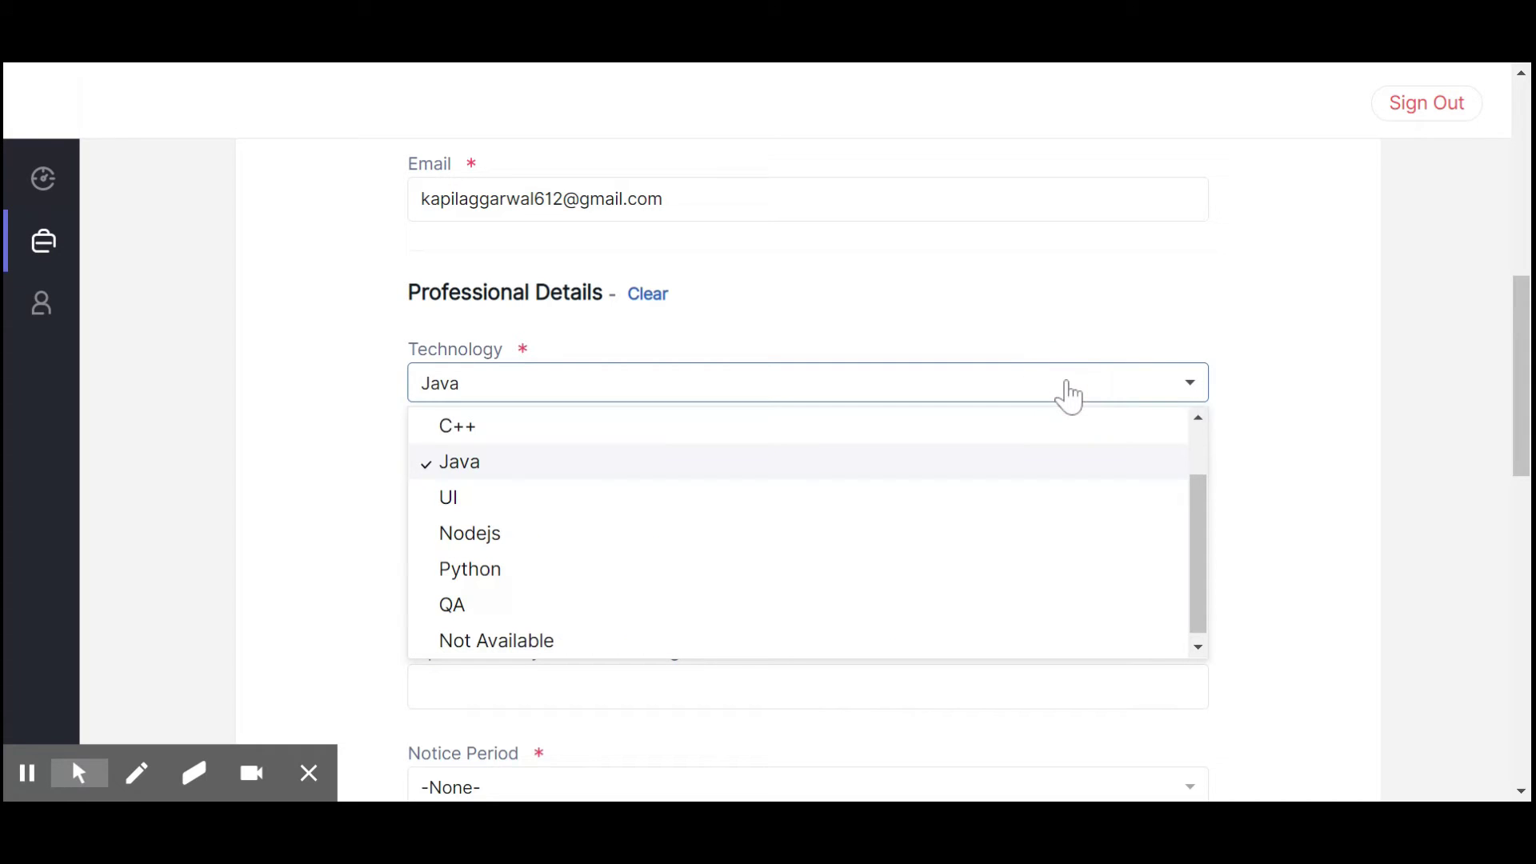
{"action": "left_click", "coordinate": [1203, 498]}
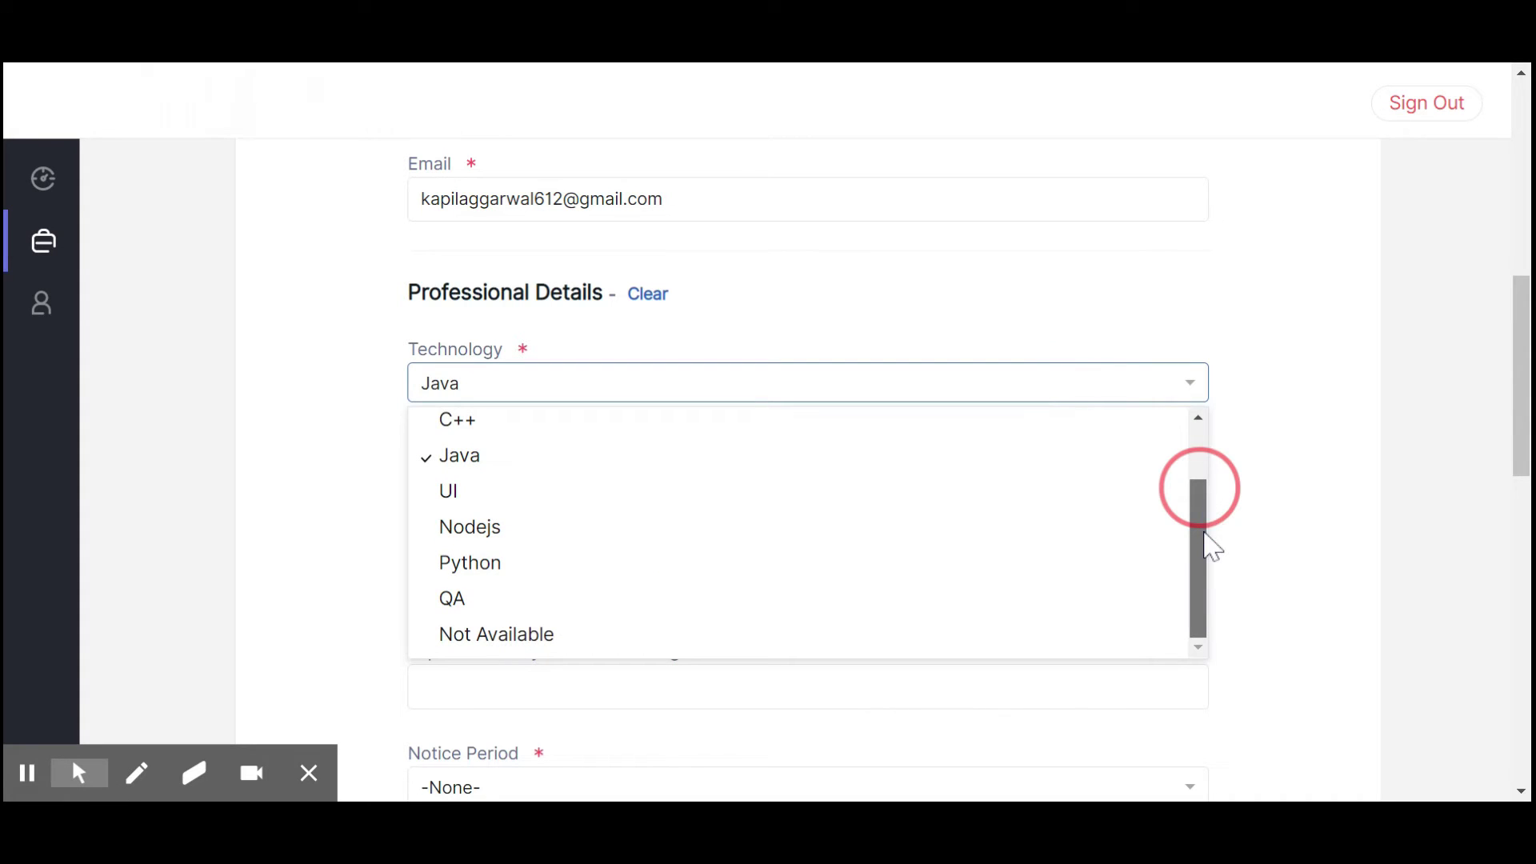
{"action": "left_click", "coordinate": [779, 457]}
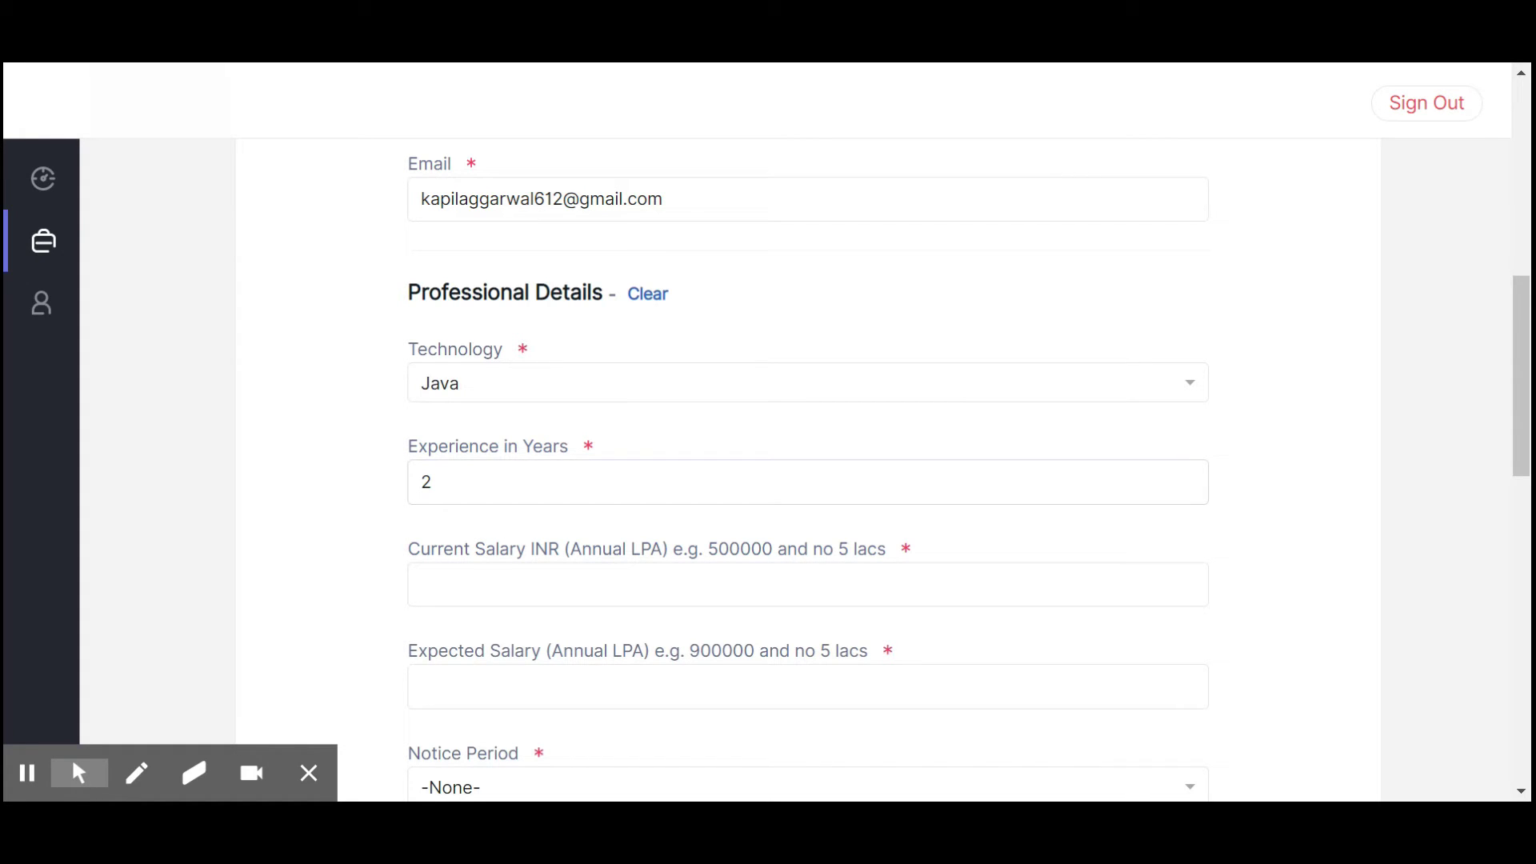
Change the candidate's experience in years to 3
{"action": "left_click", "coordinate": [784, 484]}
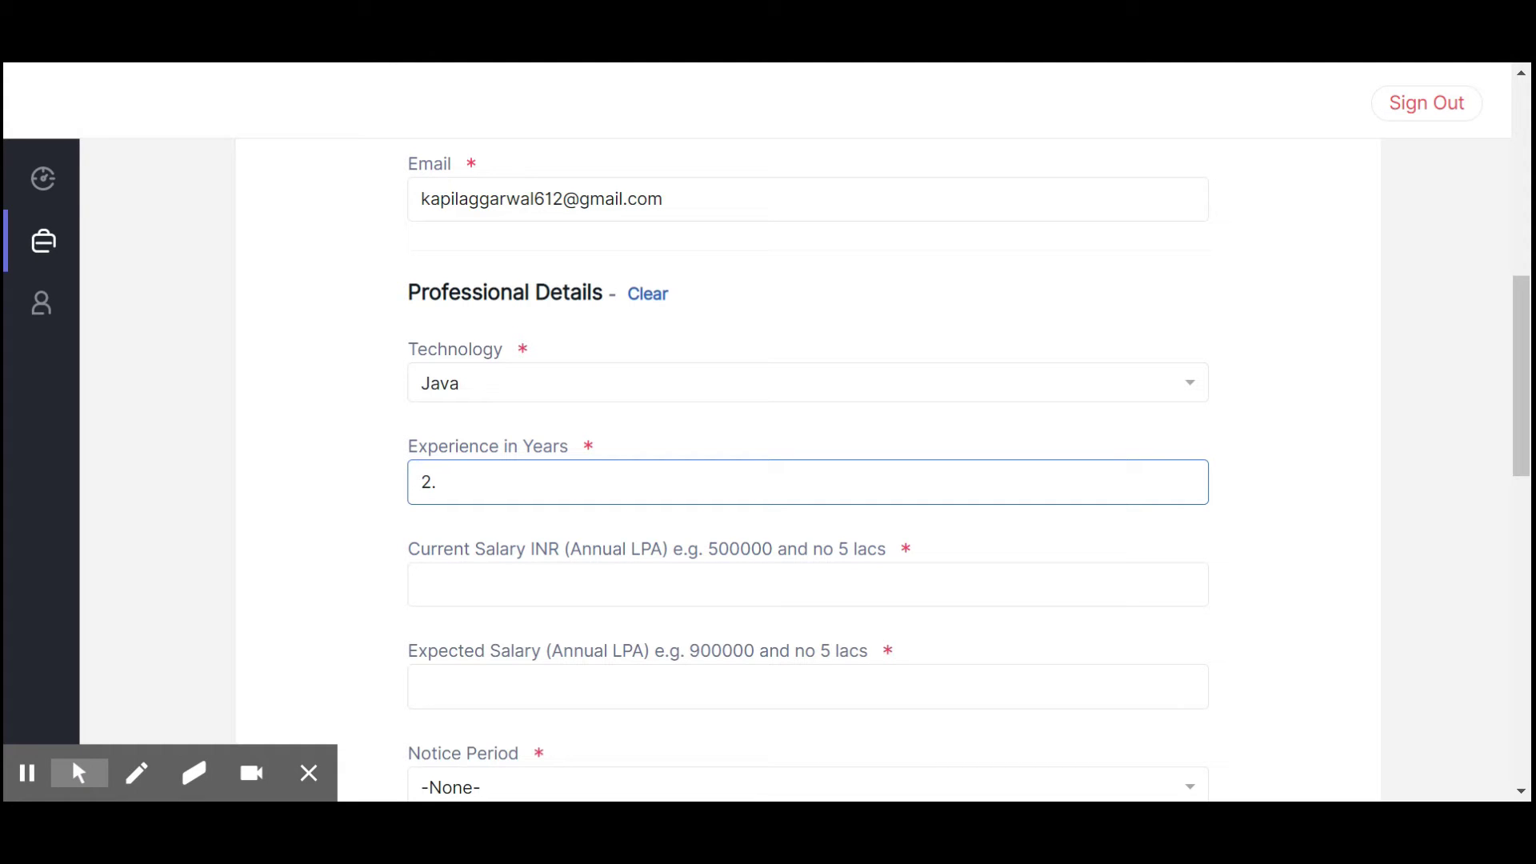
{"action": "key", "text": "BackSpace"}
{"action": "type", "text": "3"}
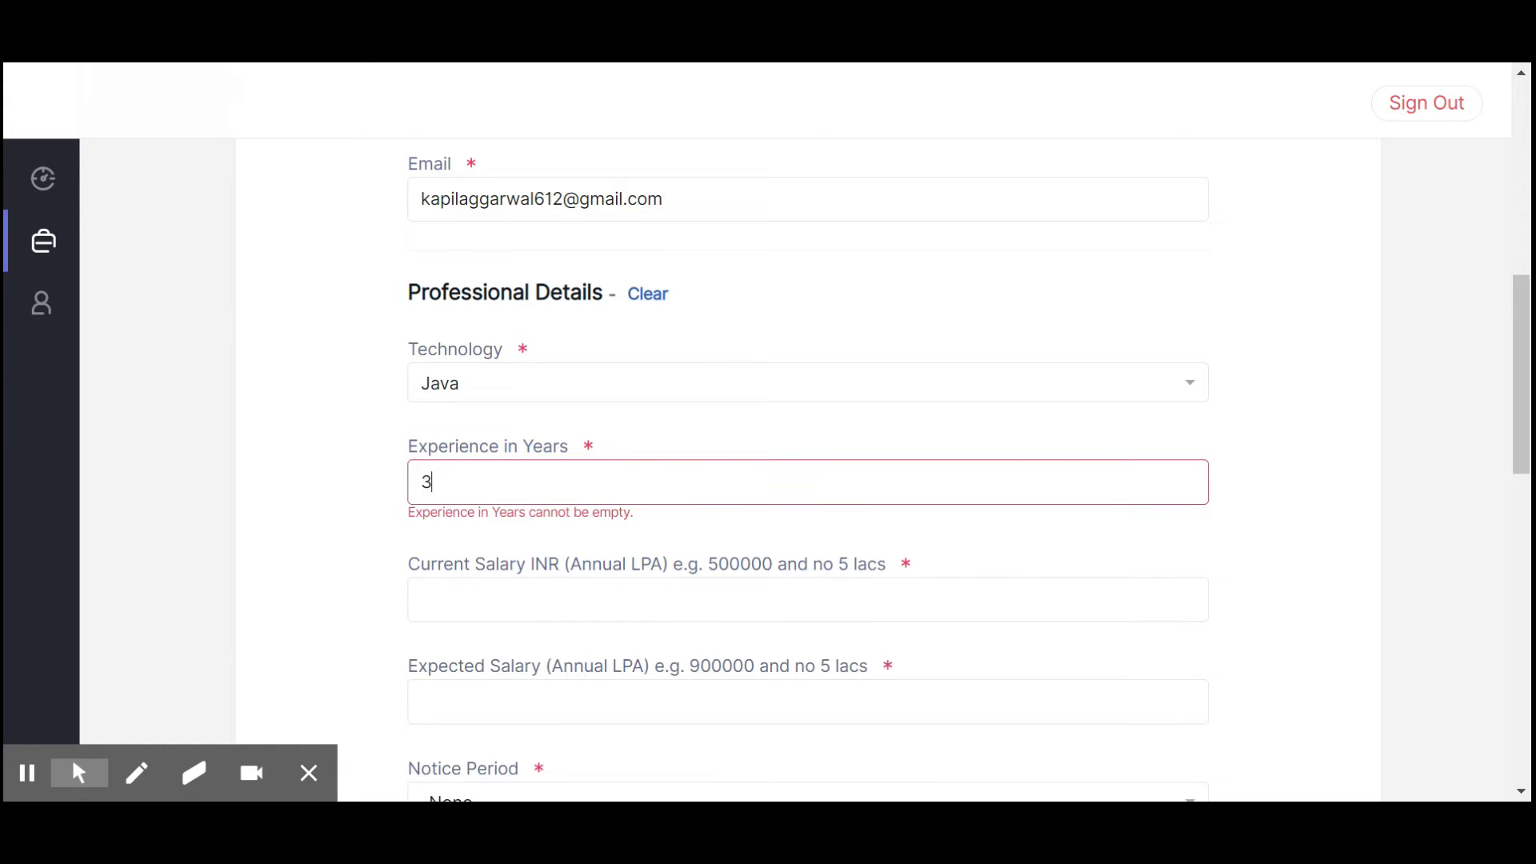
Enter a current annual salary of 500000 and an expected annual salary of 800000 for the candidate
{"action": "scroll", "coordinate": [806, 440], "scroll_direction": "down", "scroll_amount": 3}
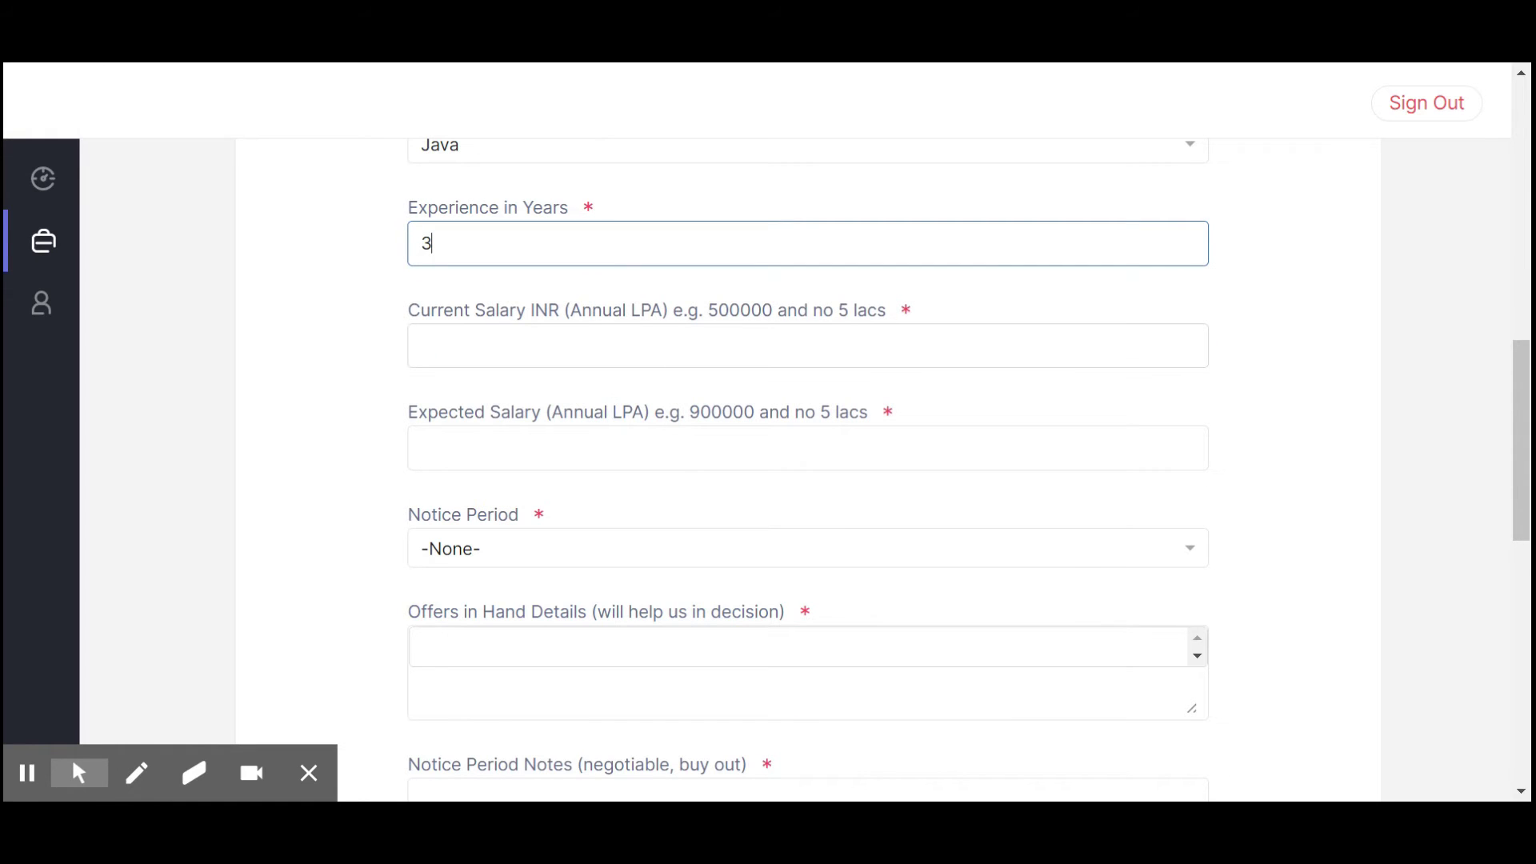
{"action": "left_click", "coordinate": [609, 352]}
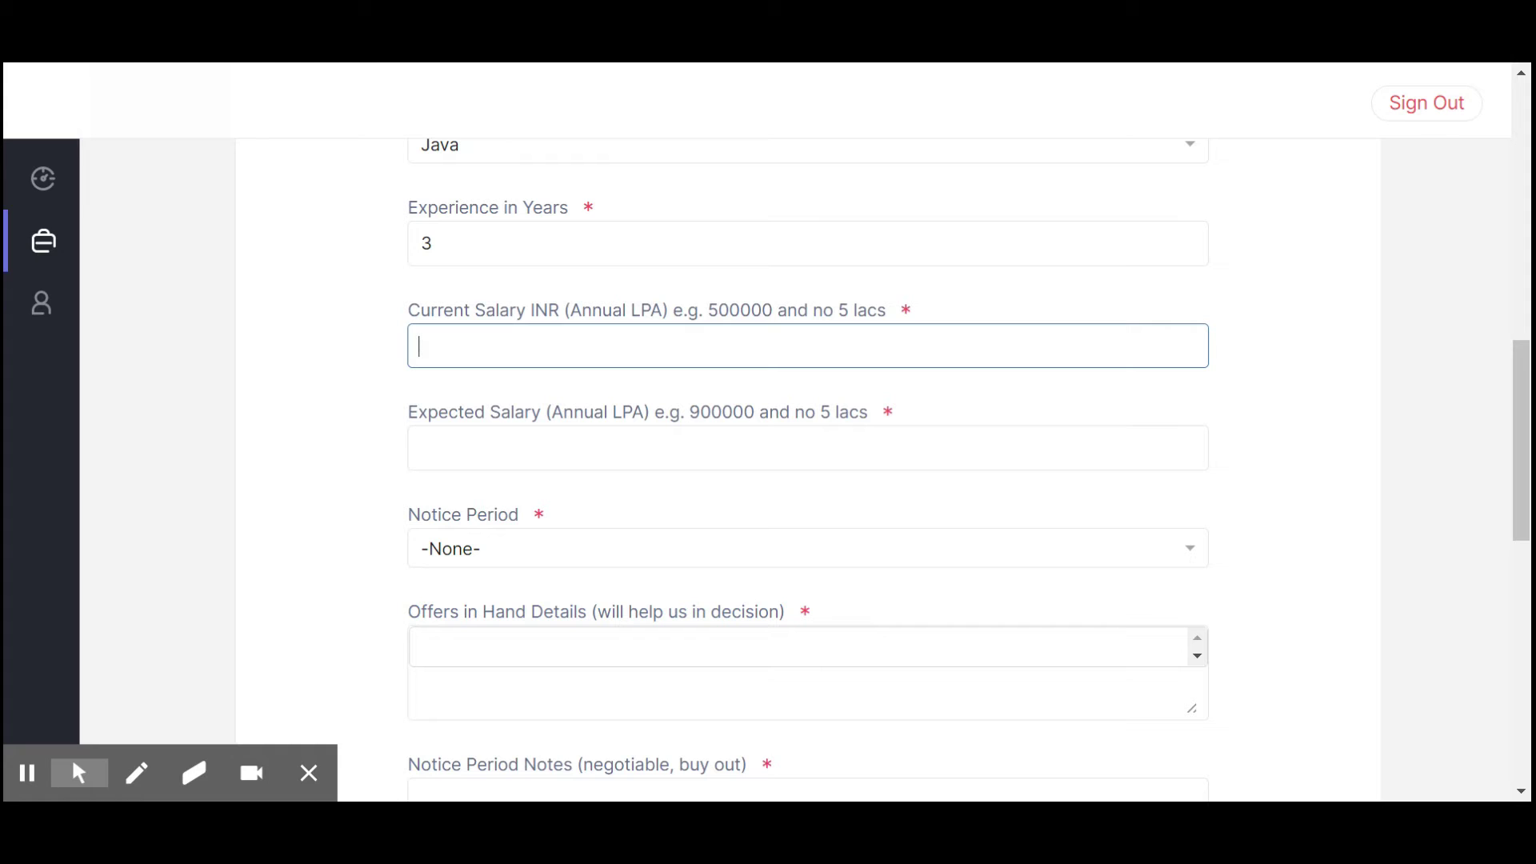
{"action": "type", "text": "500000"}
{"action": "key", "text": "Tab"}
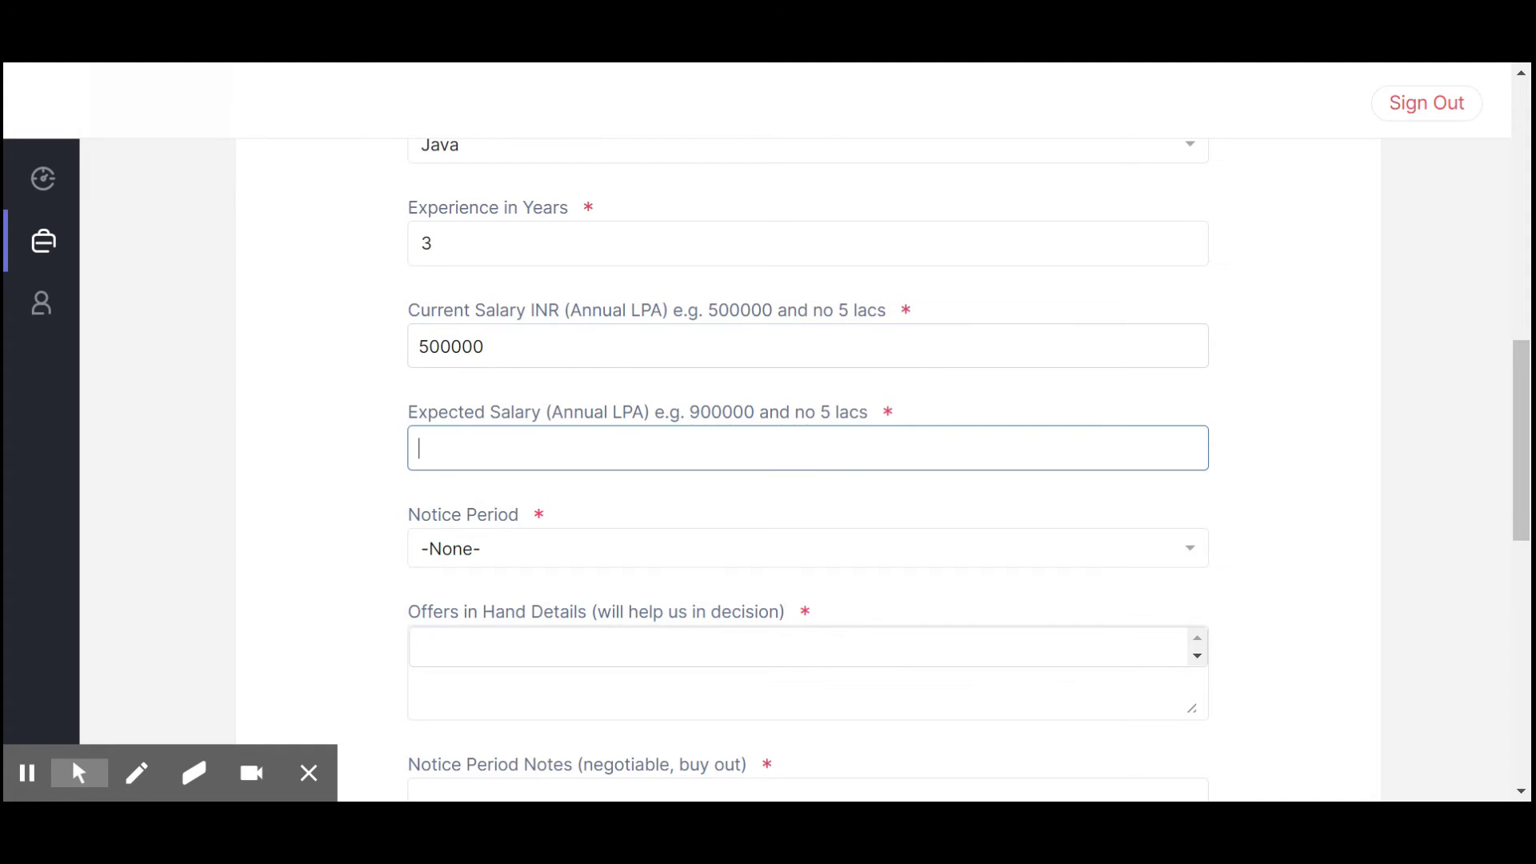
{"action": "type", "text": "800000"}
Set the notice period to 30 days and enter "No offer in hand" as the offers in hand details
{"action": "left_click", "coordinate": [544, 549]}
{"action": "left_click", "coordinate": [522, 457]}
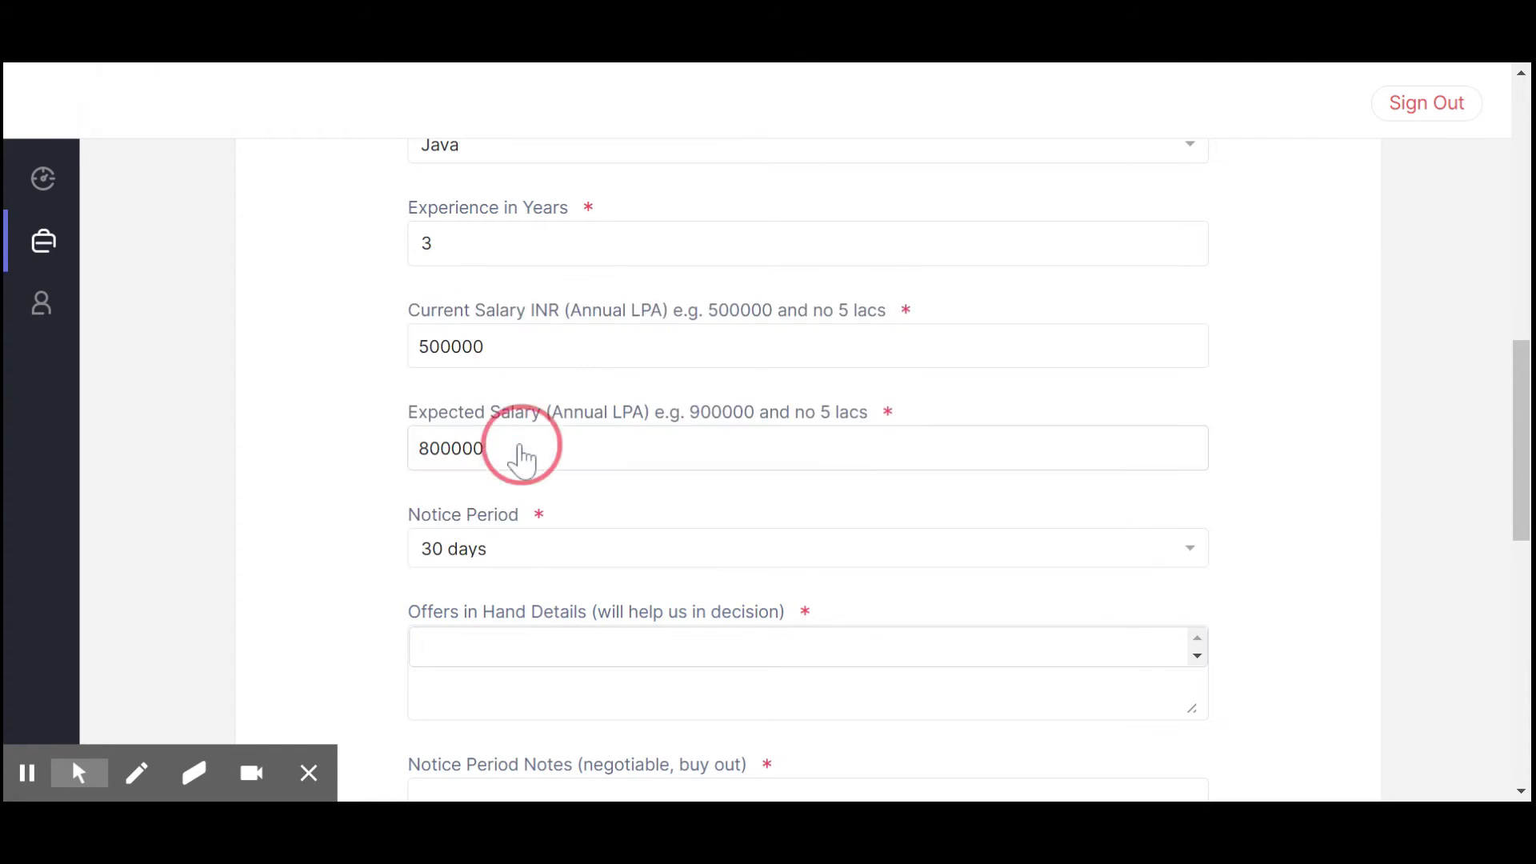
{"action": "scroll", "coordinate": [532, 448], "scroll_direction": "down", "scroll_amount": 3}
{"action": "left_click", "coordinate": [551, 422]}
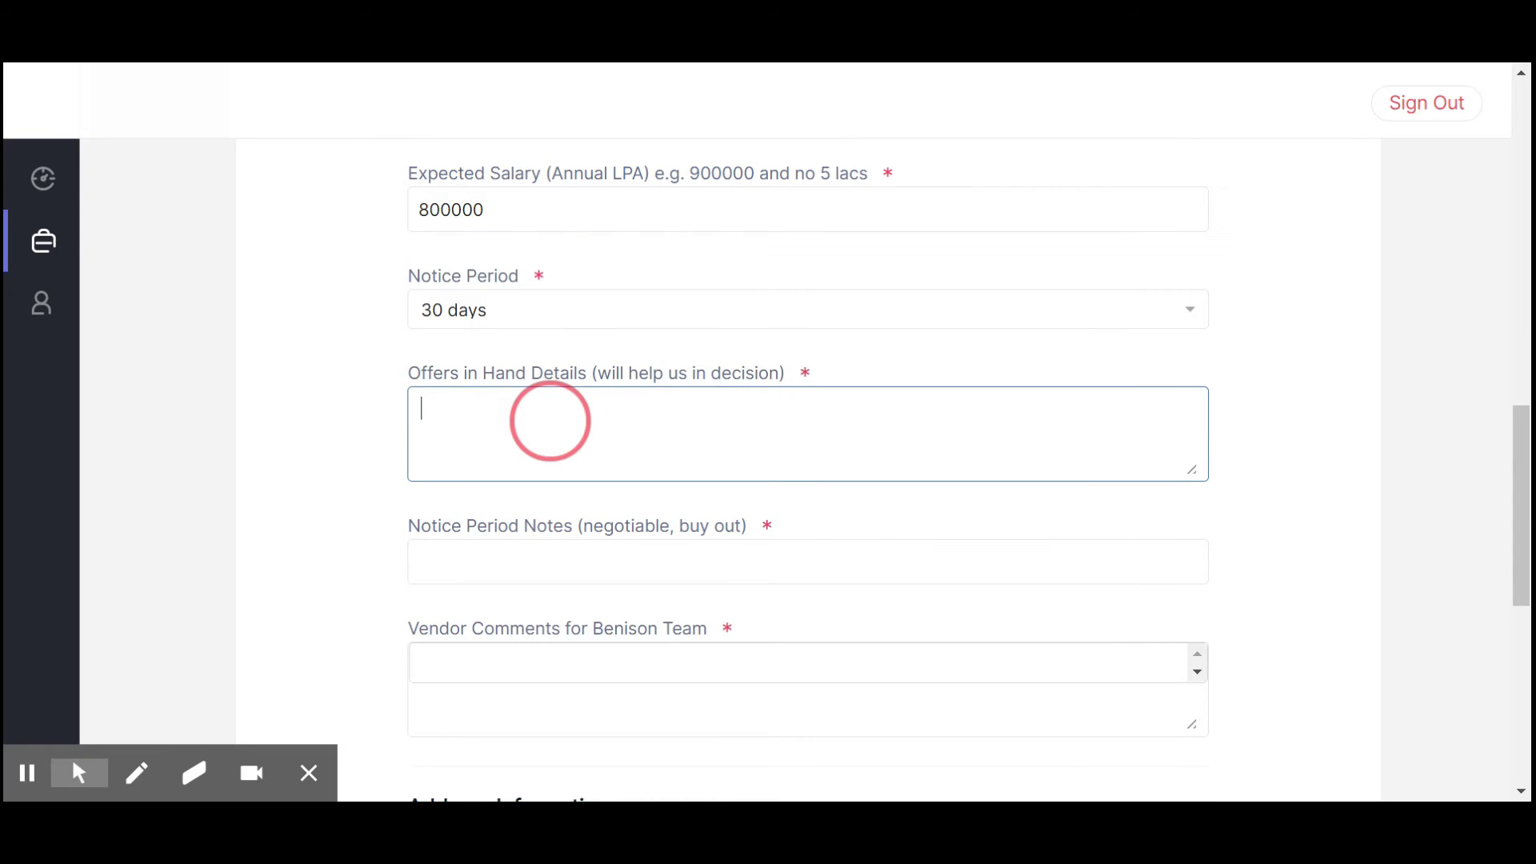
{"action": "type", "text": "No ff"}
{"action": "key", "text": "BackSpace"}
{"action": "key", "text": "BackSpace"}
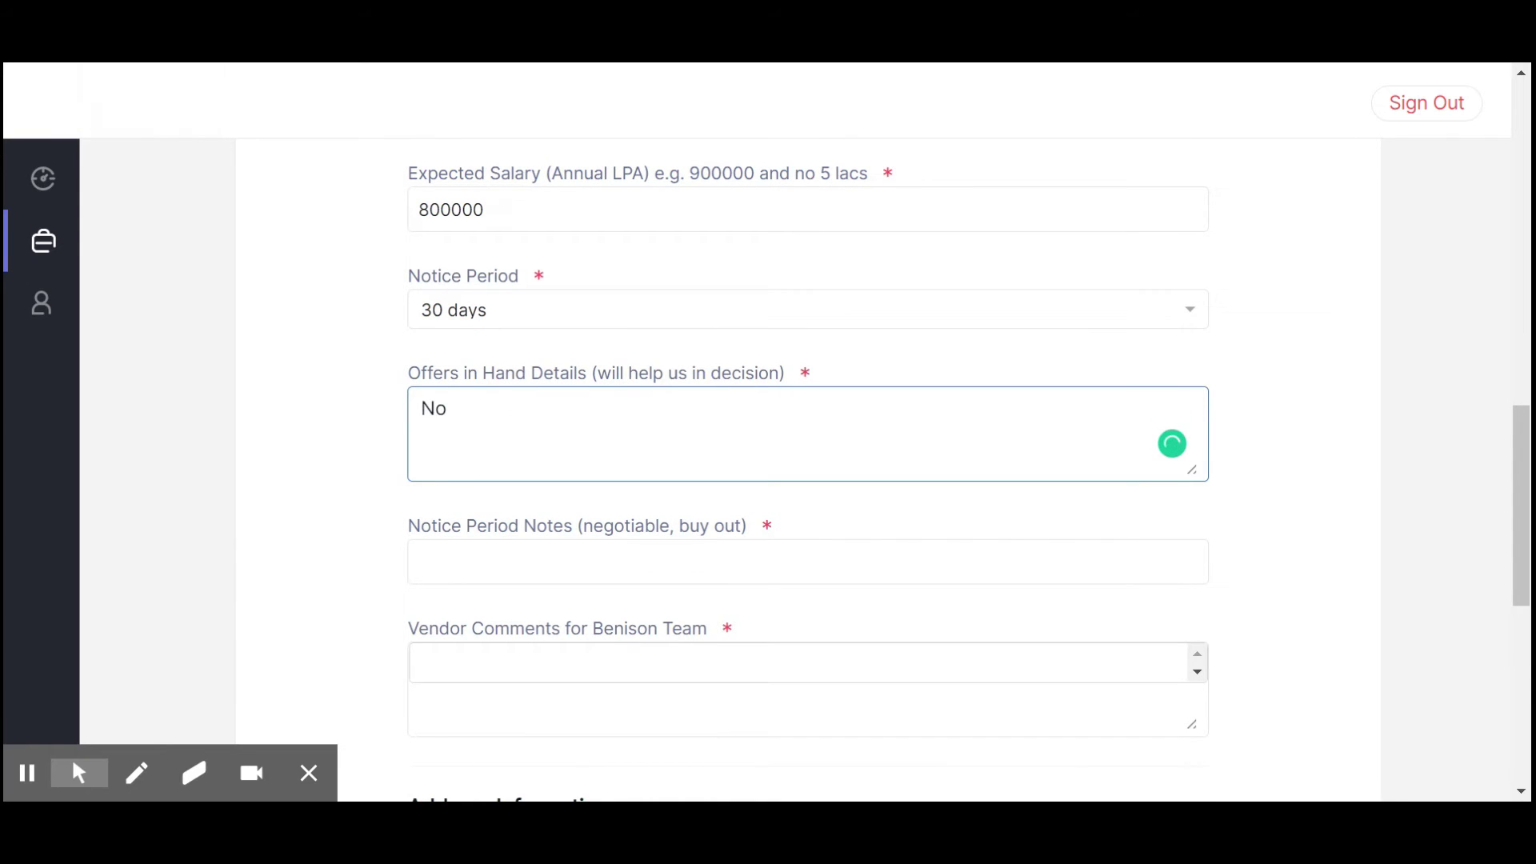
{"action": "type", "text": "offer in hand"}
Fill in the notice period notes with "Not negotiable or already on Notice period, 2 offers in hand"
{"action": "key", "text": "Tab"}
{"action": "type", "text": "Not a"}
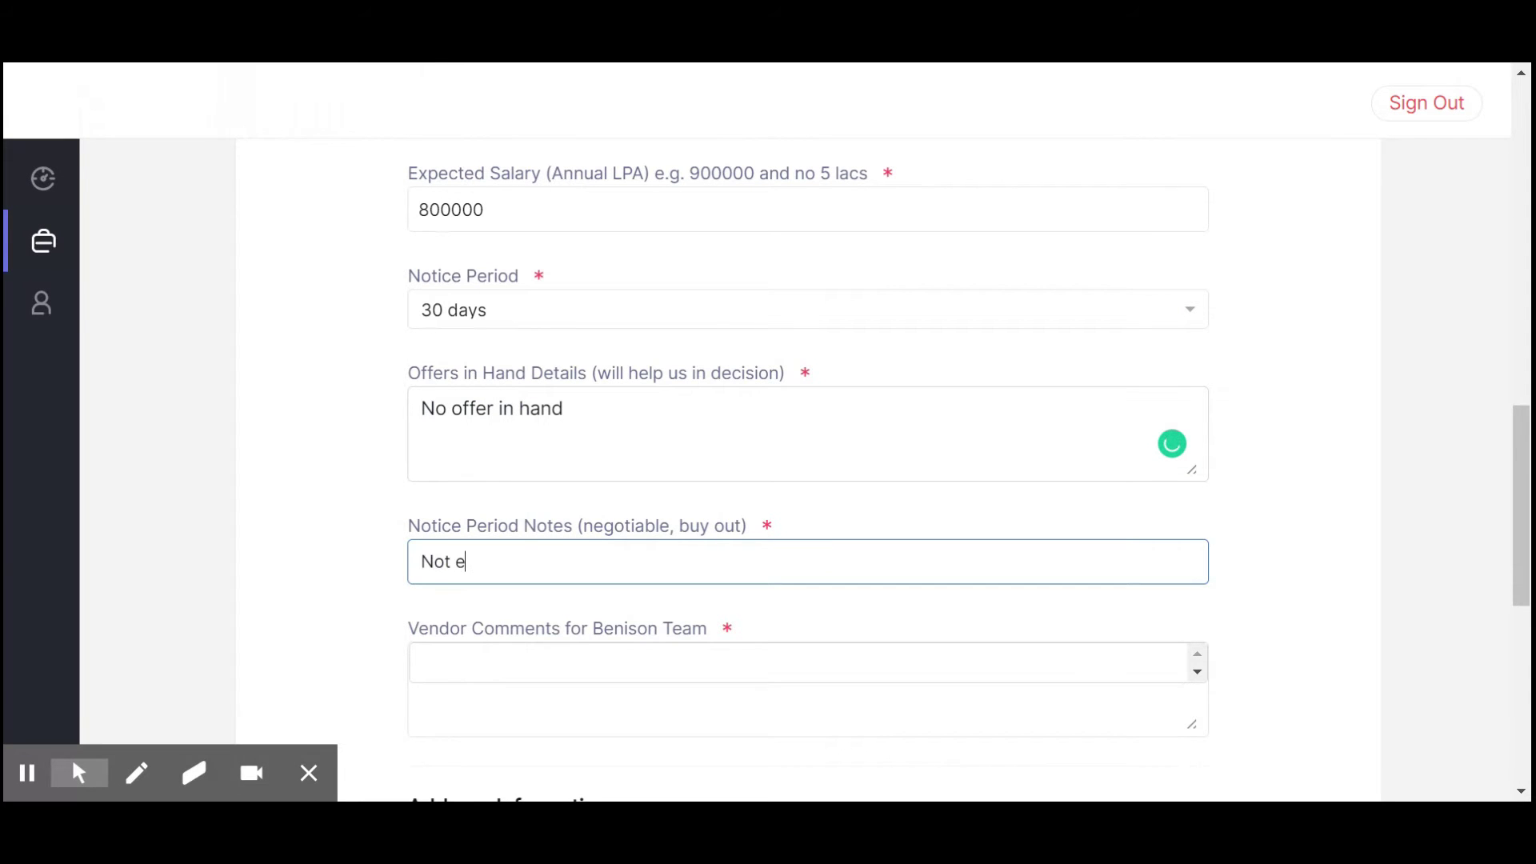
{"action": "key", "text": "BackSpace"}
{"action": "type", "text": "negotiable or already o"}
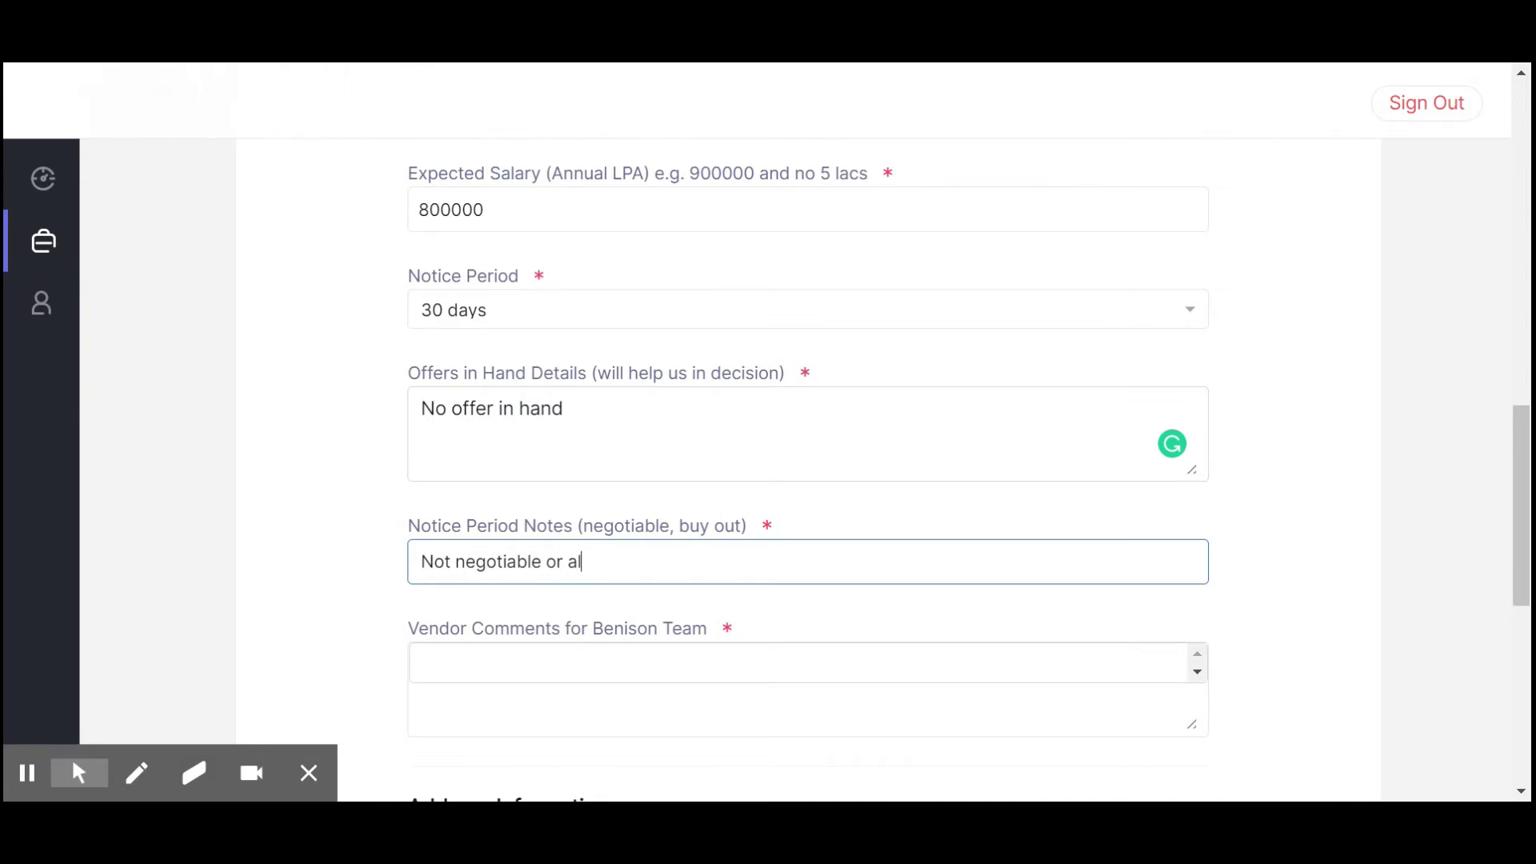
{"action": "type", "text": "Notice period,"}
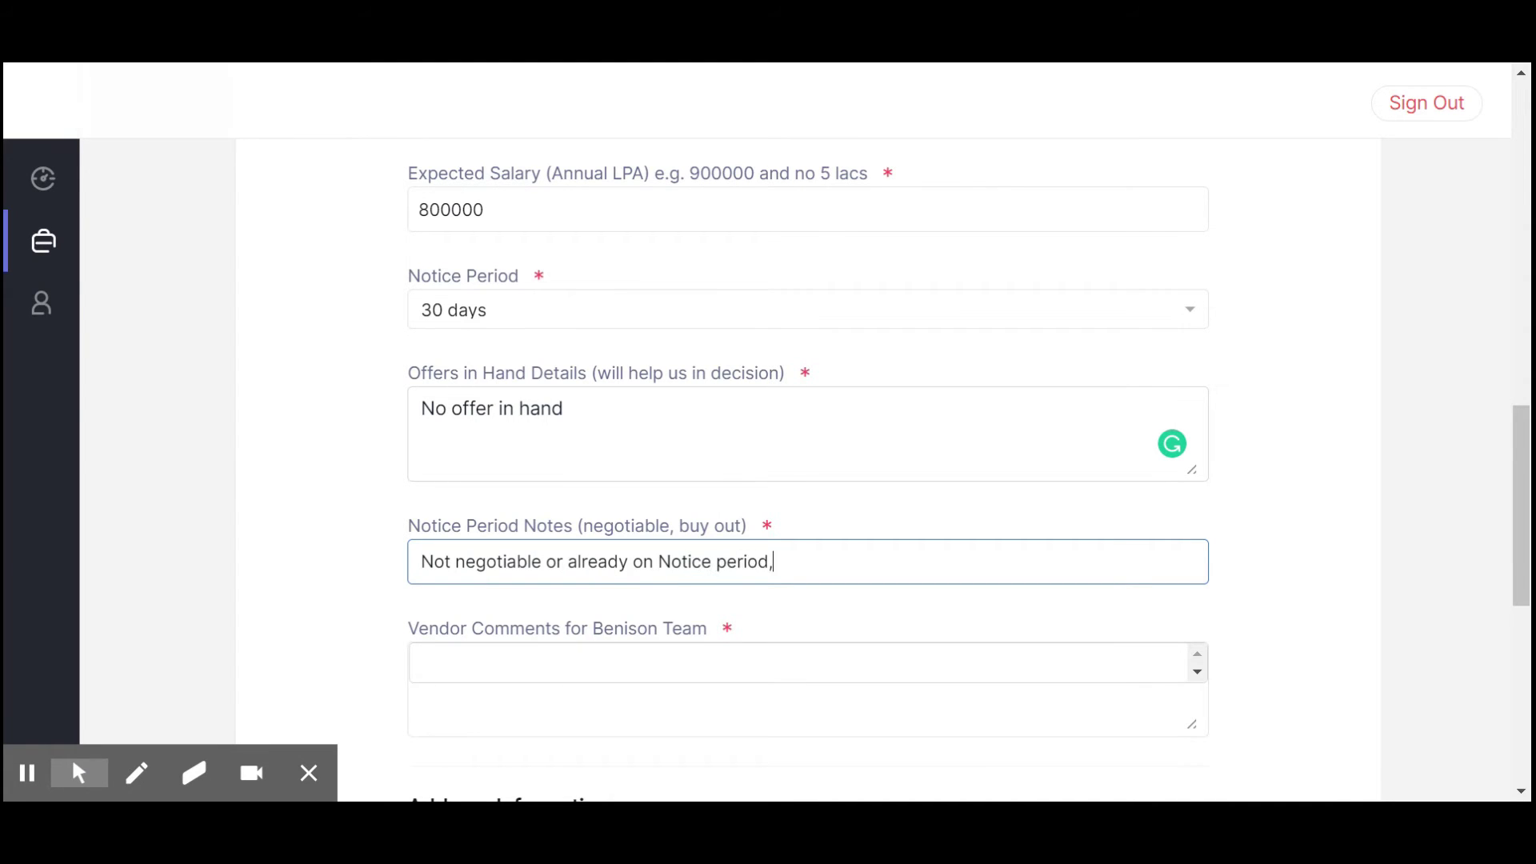
{"action": "type", "text": " 2 offers in hand"}
Enter "Good English" as the vendor comments for the Benison team
{"action": "scroll", "coordinate": [808, 469], "scroll_direction": "down", "scroll_amount": 3}
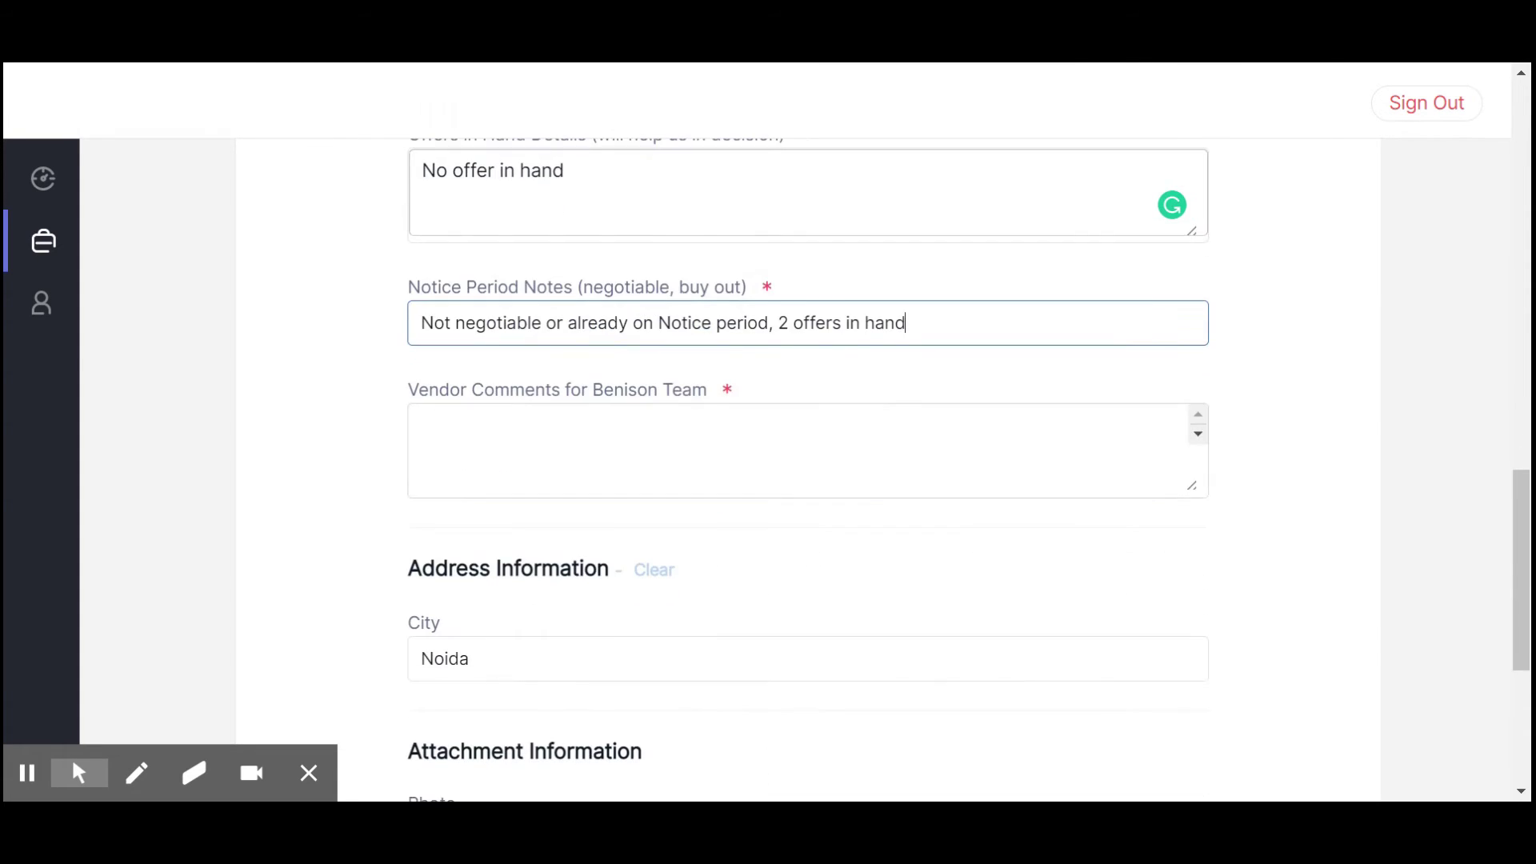
{"action": "left_click", "coordinate": [493, 439]}
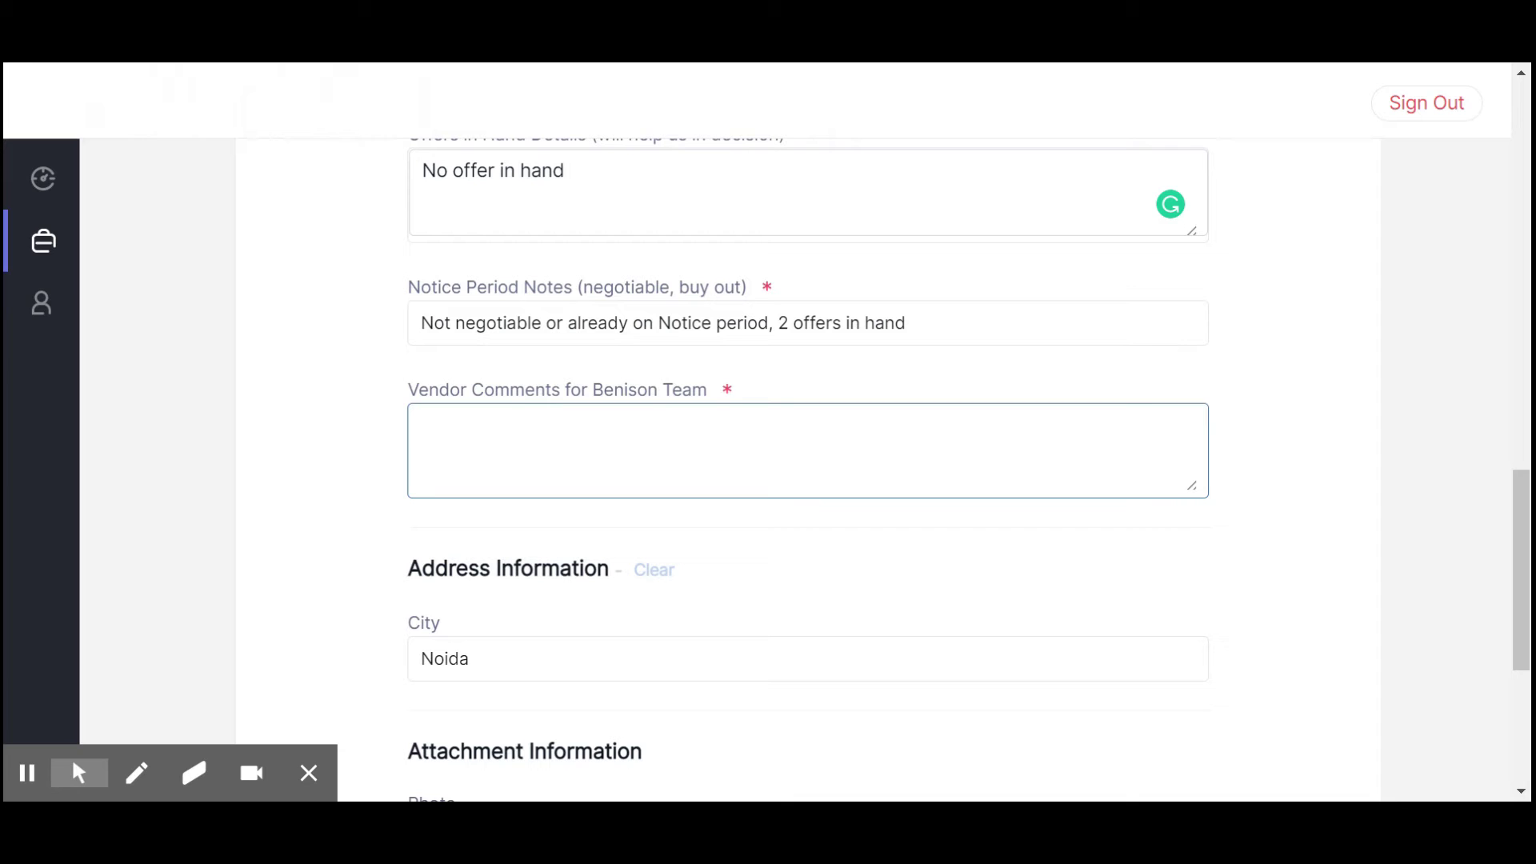
{"action": "type", "text": "Goood"}
{"action": "key", "text": "BackSpace"}
{"action": "type", "text": "English"}
Replace the city in the candidate's address information with Bangalore
{"action": "scroll", "coordinate": [464, 456], "scroll_direction": "down", "scroll_amount": 3}
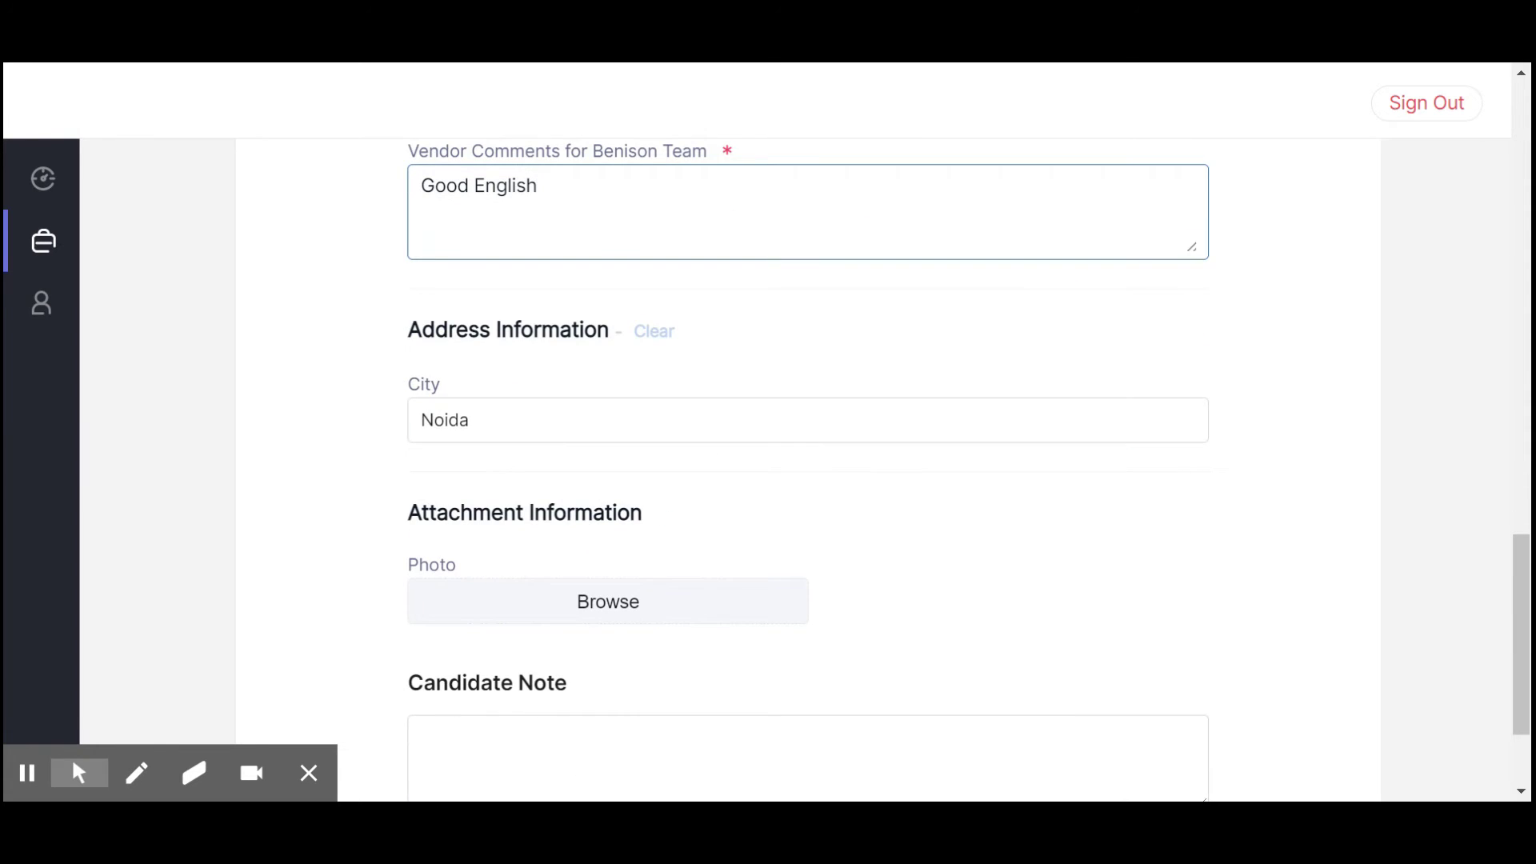
{"action": "left_click_drag", "start_coordinate": [497, 418], "coordinate": [390, 436]}
{"action": "type", "text": "Bangalore"}
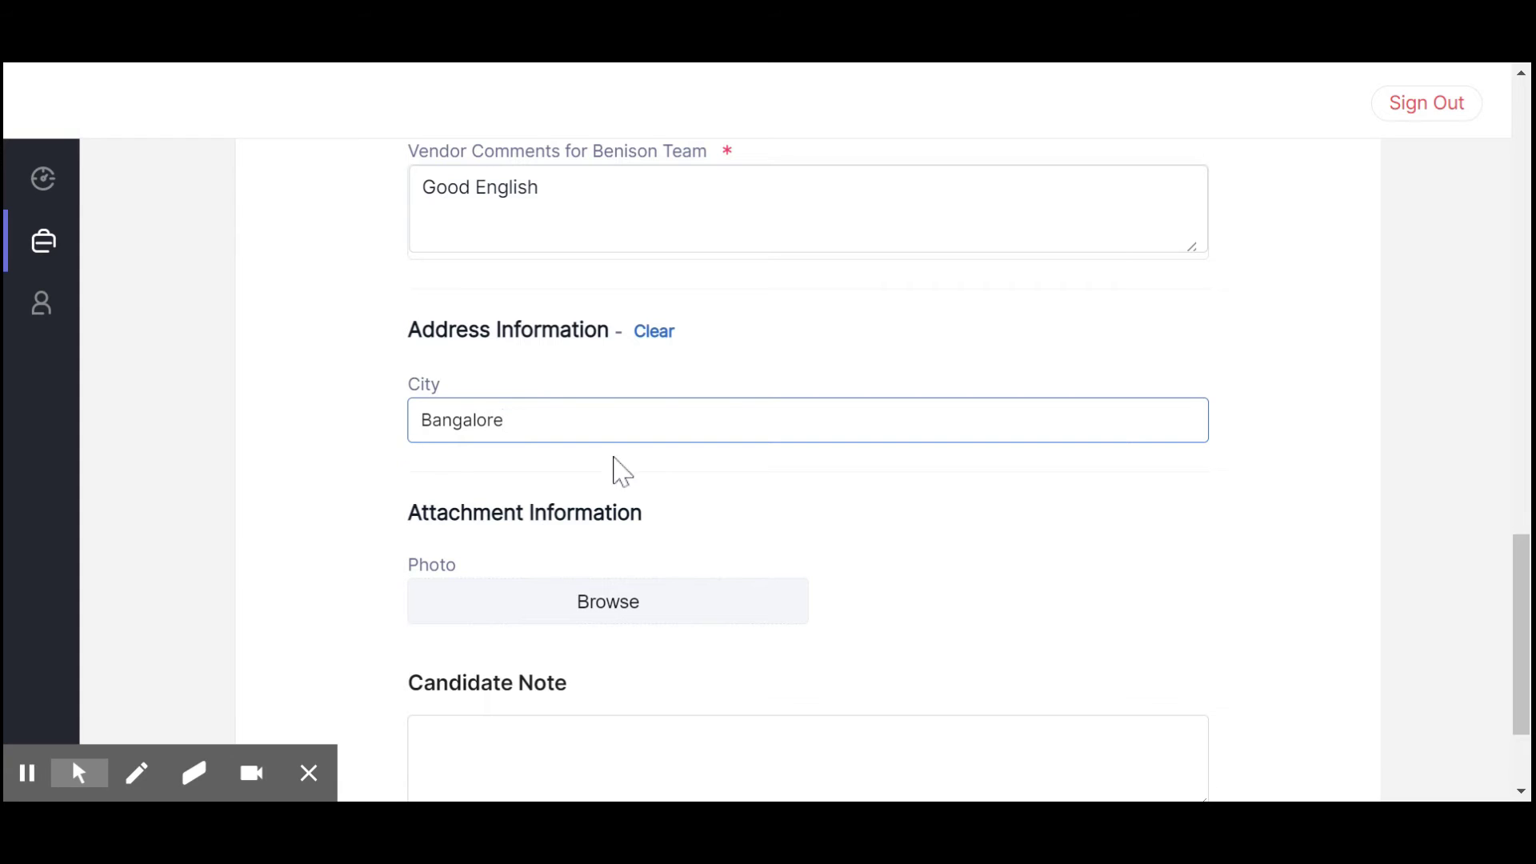
Submit the candidate for the Sr. Java Architect job, leaving the candidate note empty
{"action": "scroll", "coordinate": [623, 472], "scroll_direction": "down", "scroll_amount": 2}
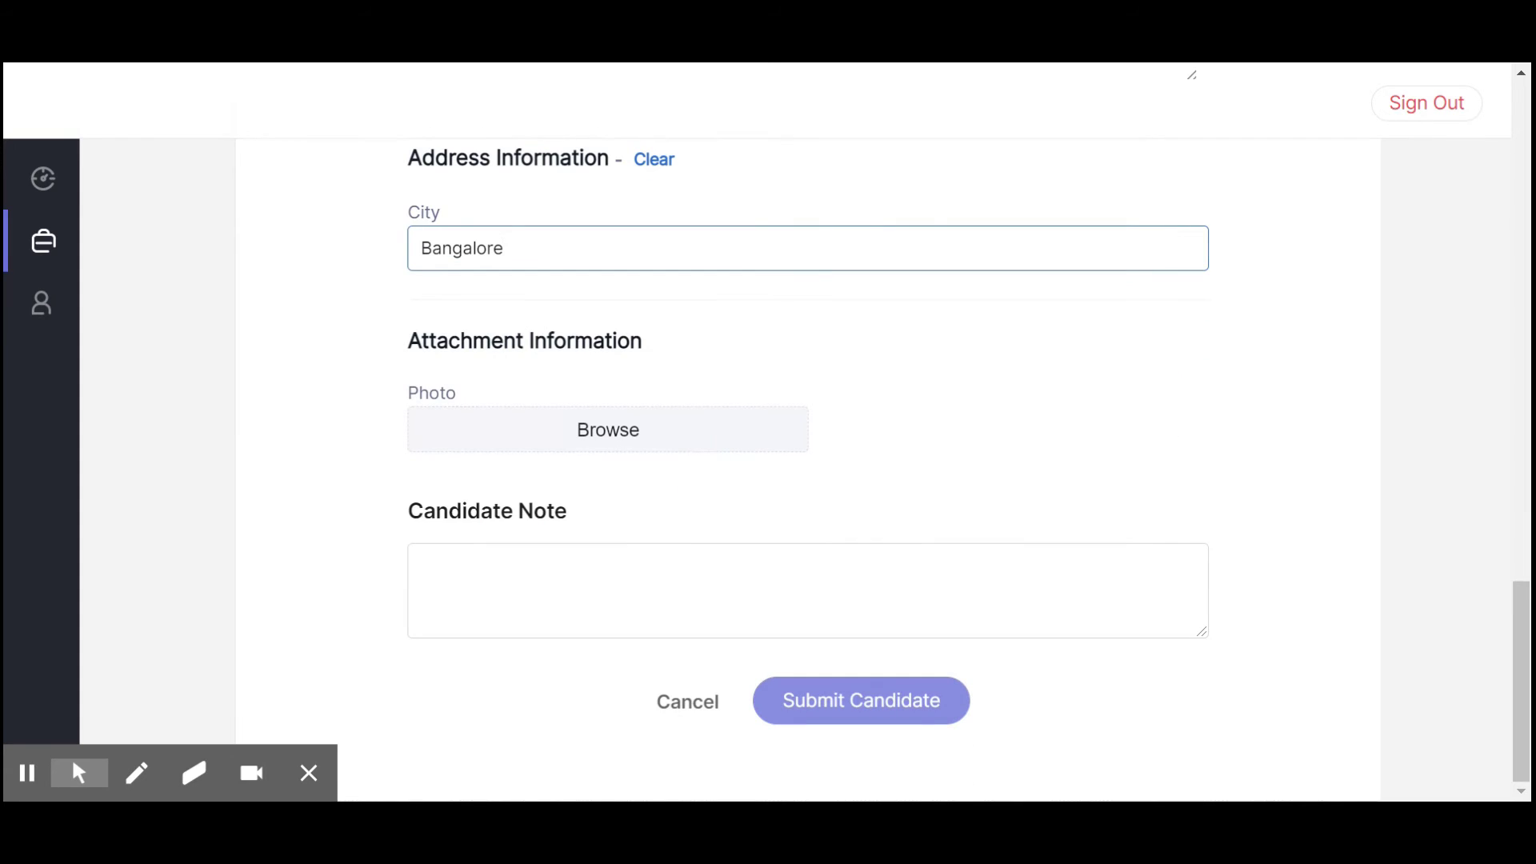
{"action": "left_click", "coordinate": [651, 572]}
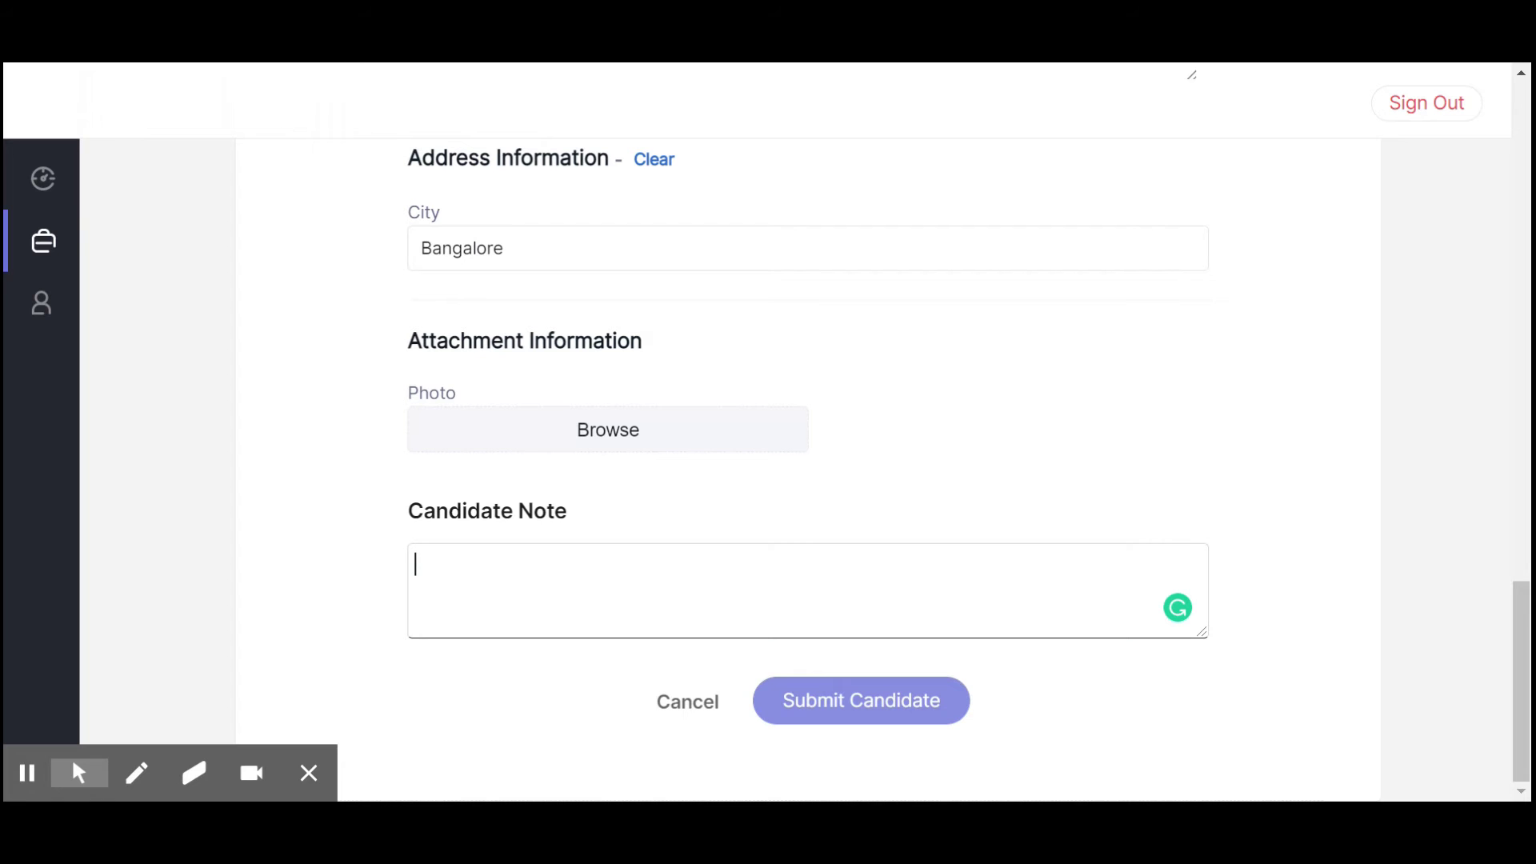
{"action": "left_click", "coordinate": [844, 722]}
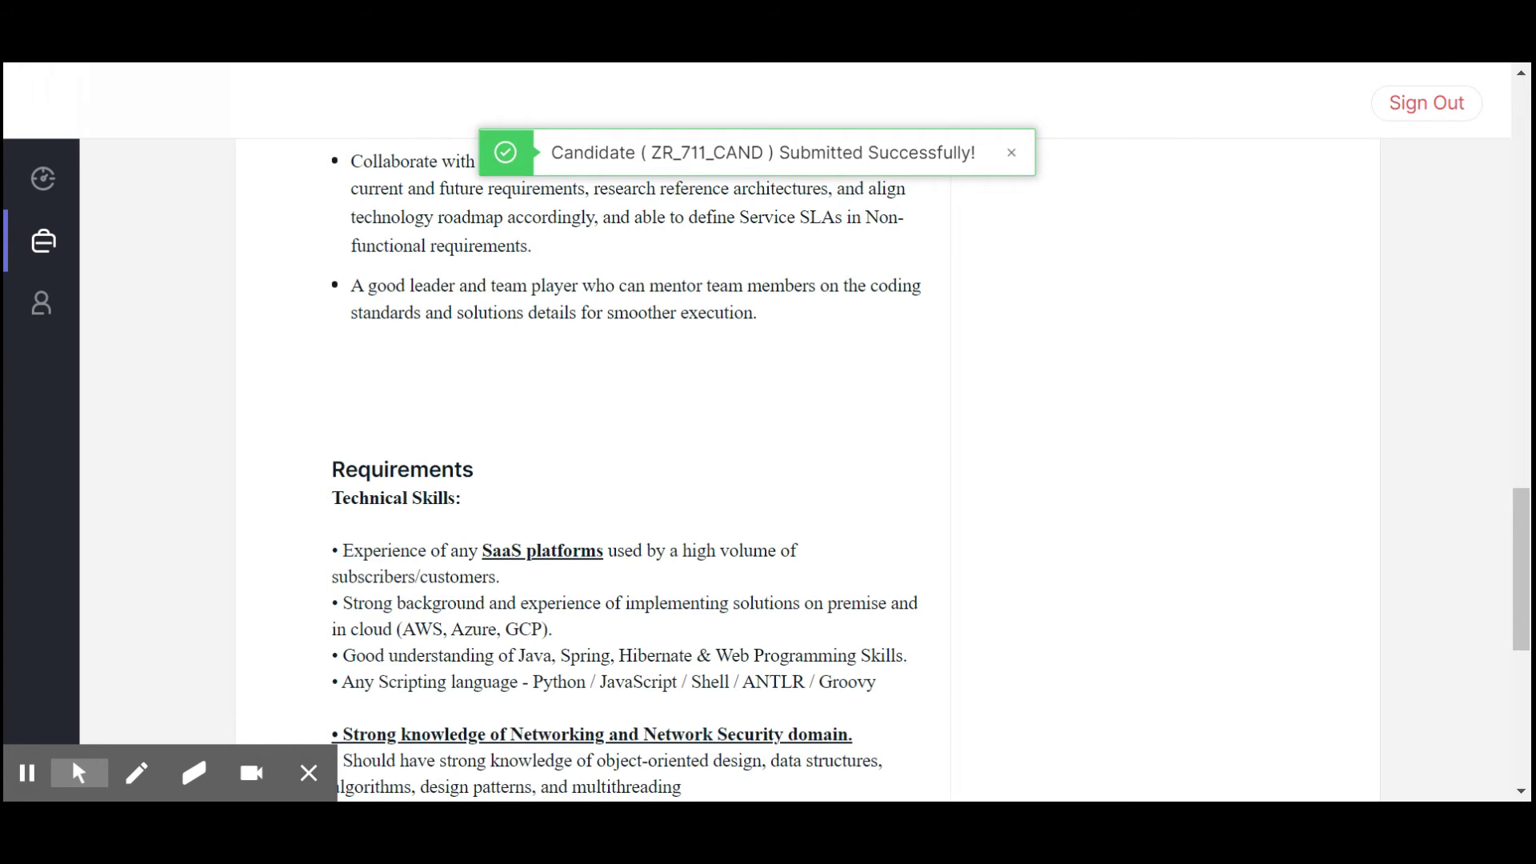
Open the submitted candidates list and check the candidate name filter, leaving it unselected
{"action": "left_click", "coordinate": [42, 316]}
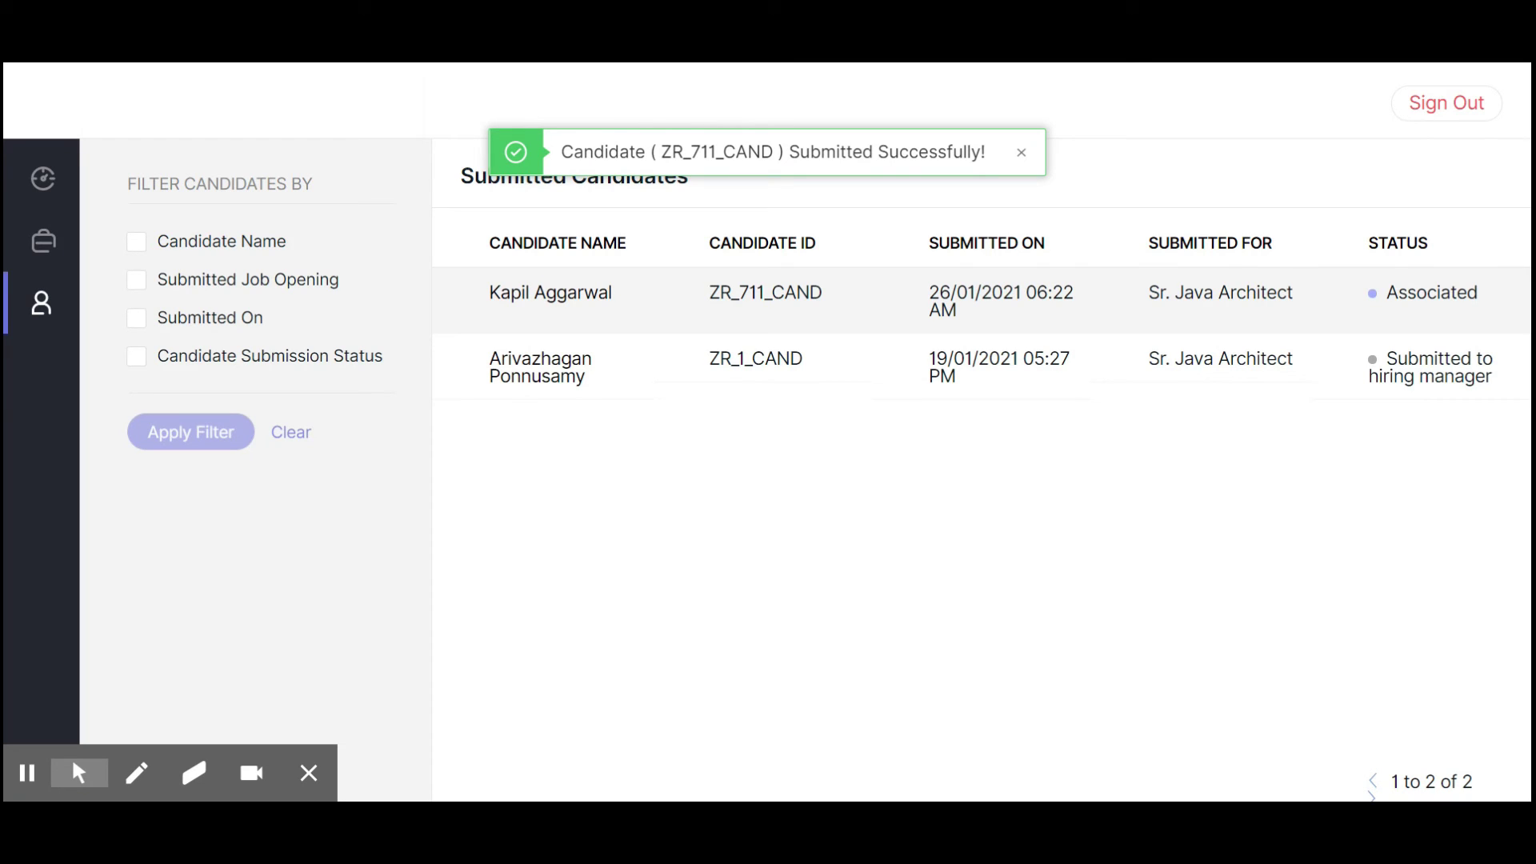
{"action": "left_click", "coordinate": [41, 320]}
{"action": "left_click", "coordinate": [136, 246]}
{"action": "left_click", "coordinate": [137, 244]}
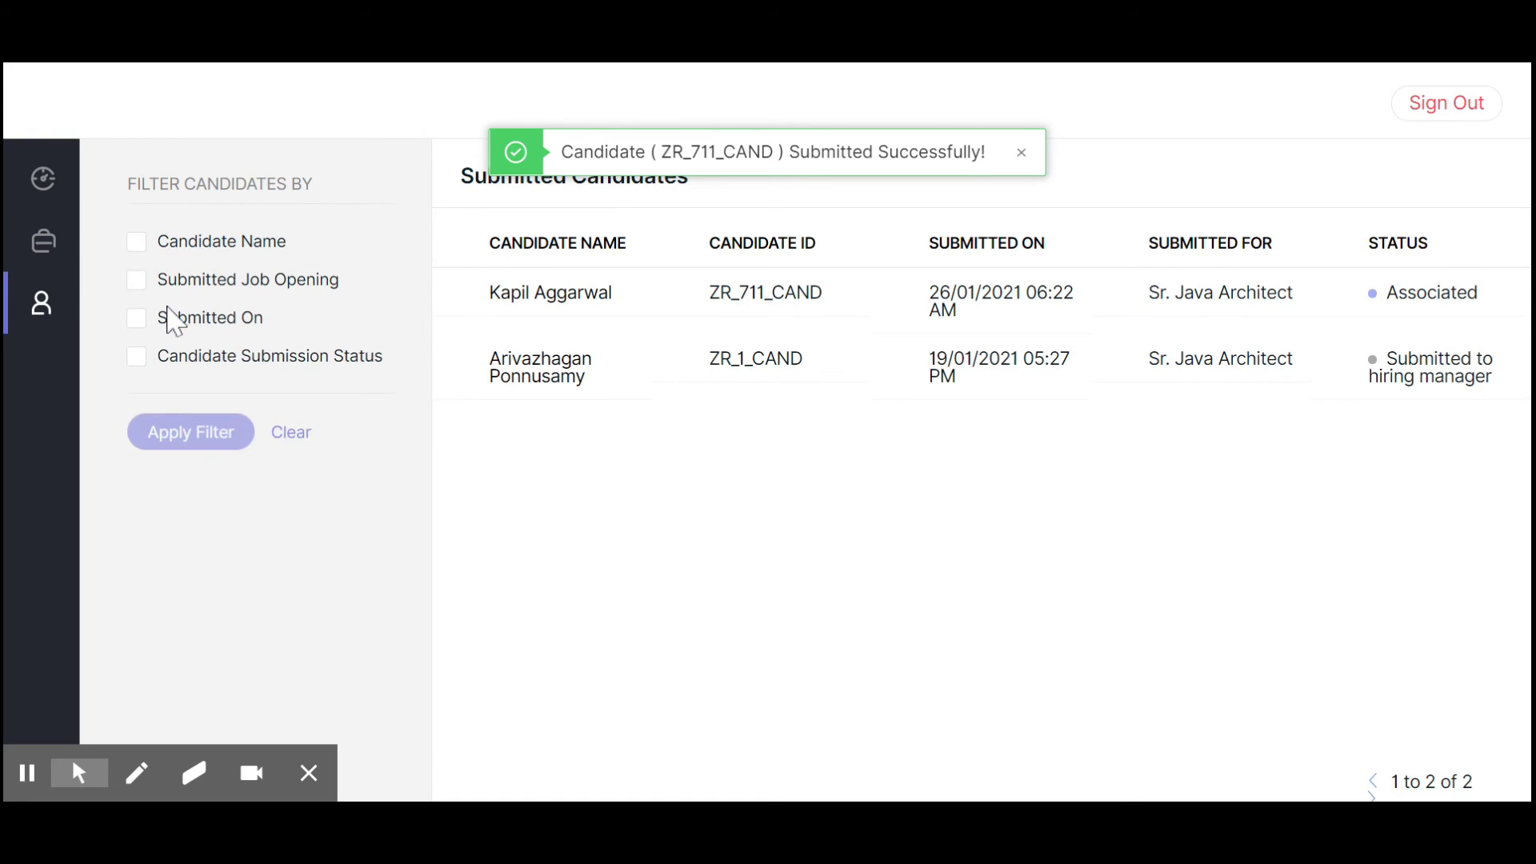
Try the Rejected, Hired, InProgress and Yet To Process options of the candidate submission status filter, and clear the filter
{"action": "left_click", "coordinate": [137, 356]}
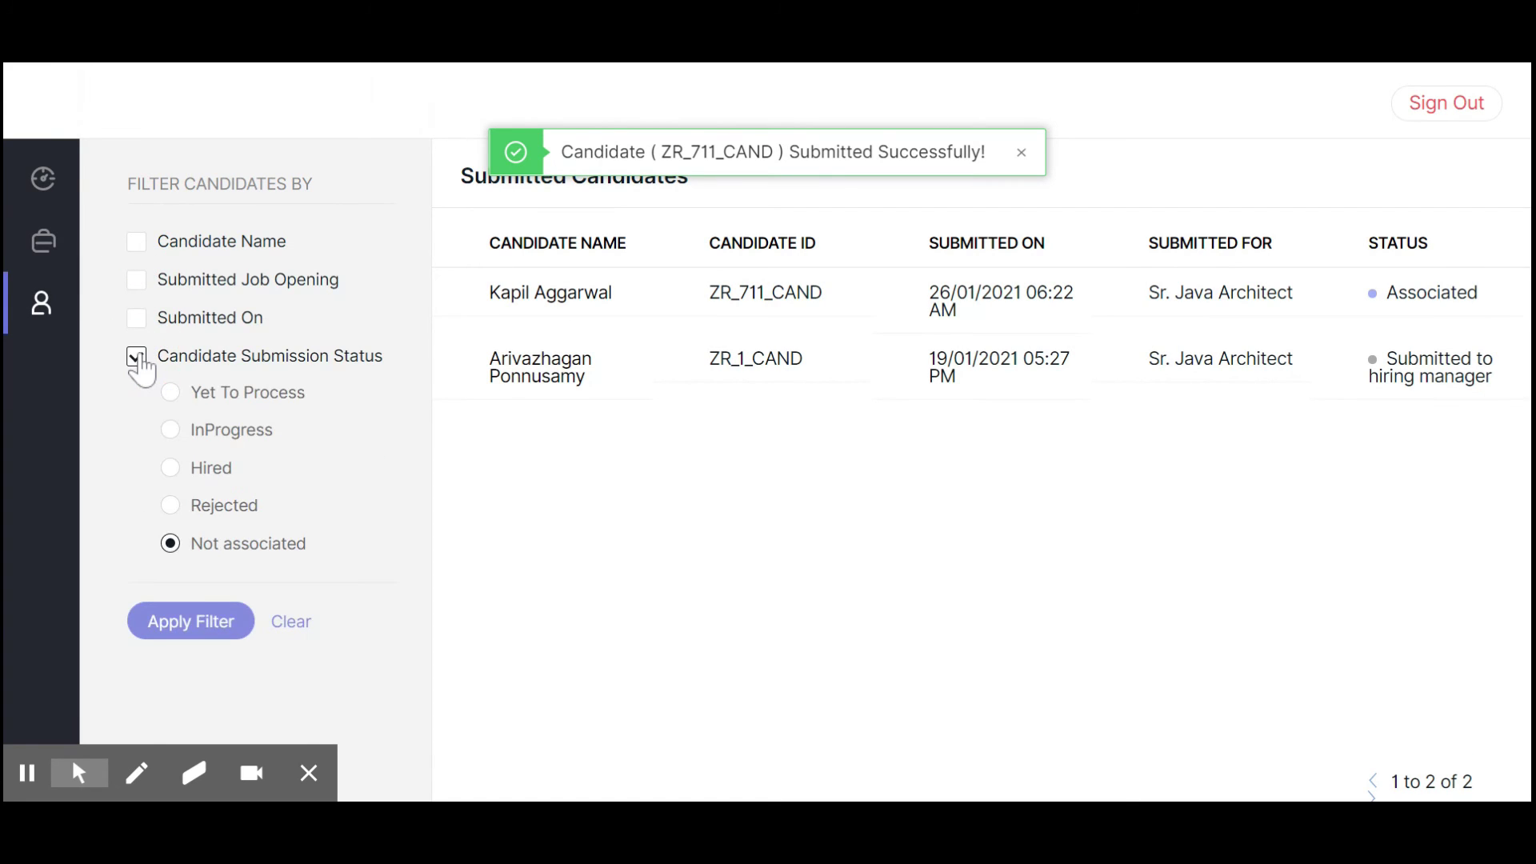
{"action": "left_click", "coordinate": [171, 506]}
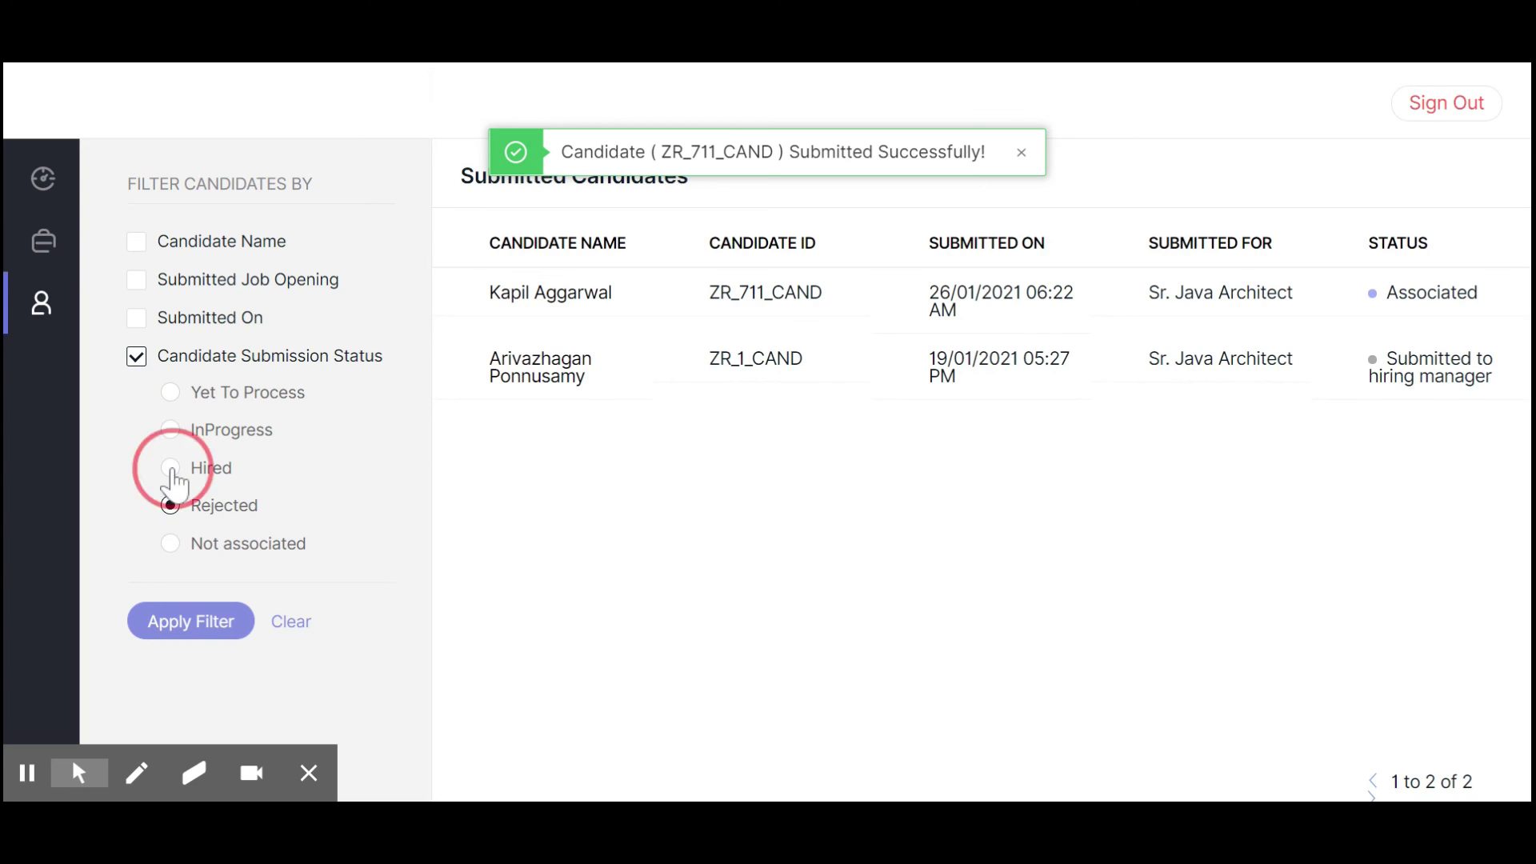
{"action": "left_click", "coordinate": [171, 469]}
{"action": "left_click", "coordinate": [170, 432]}
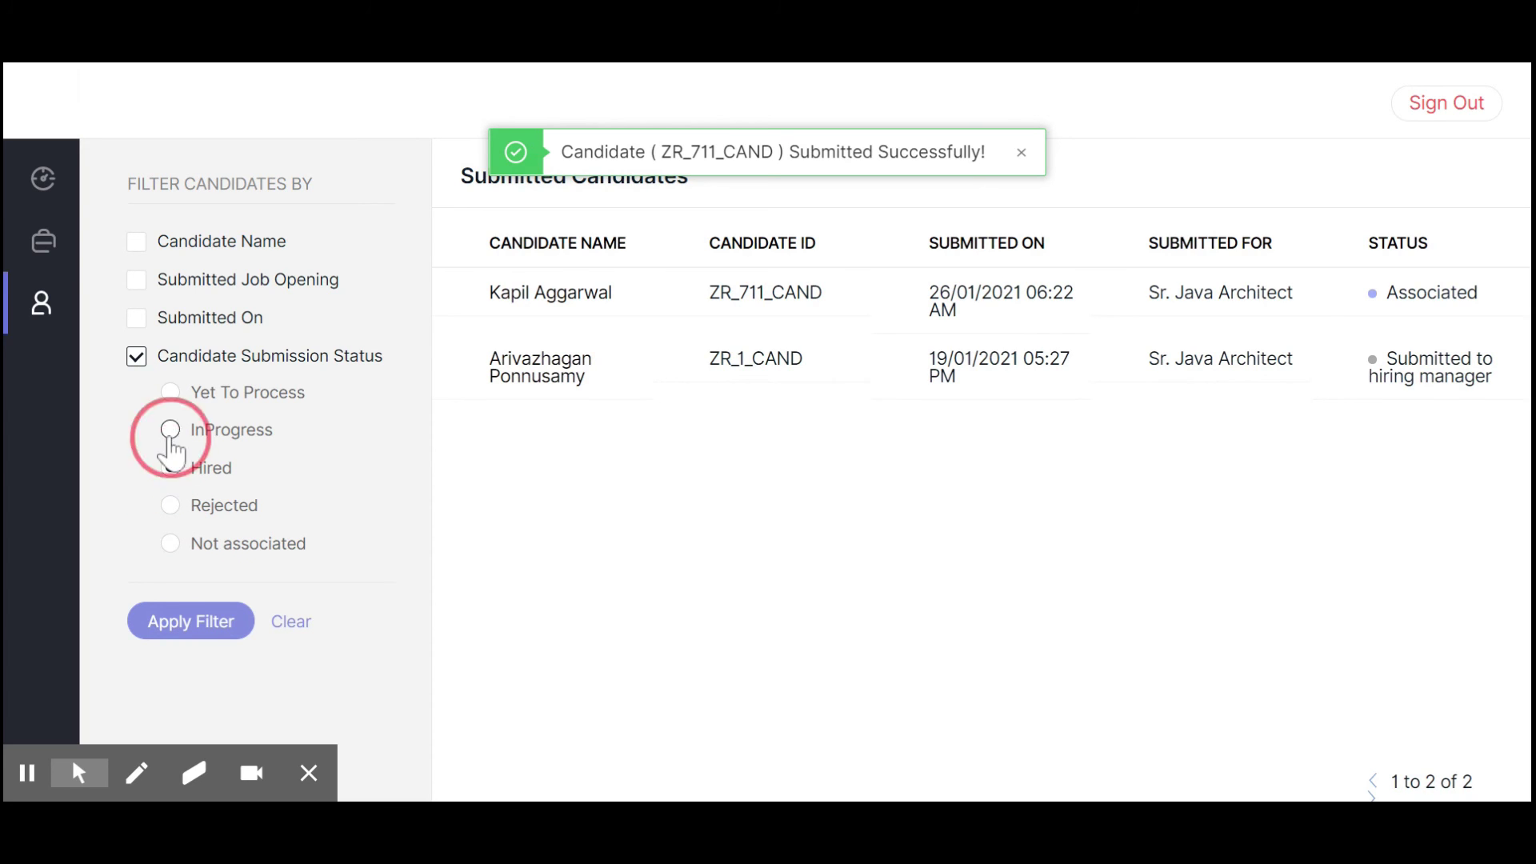
{"action": "left_click", "coordinate": [170, 392]}
{"action": "left_click", "coordinate": [290, 622]}
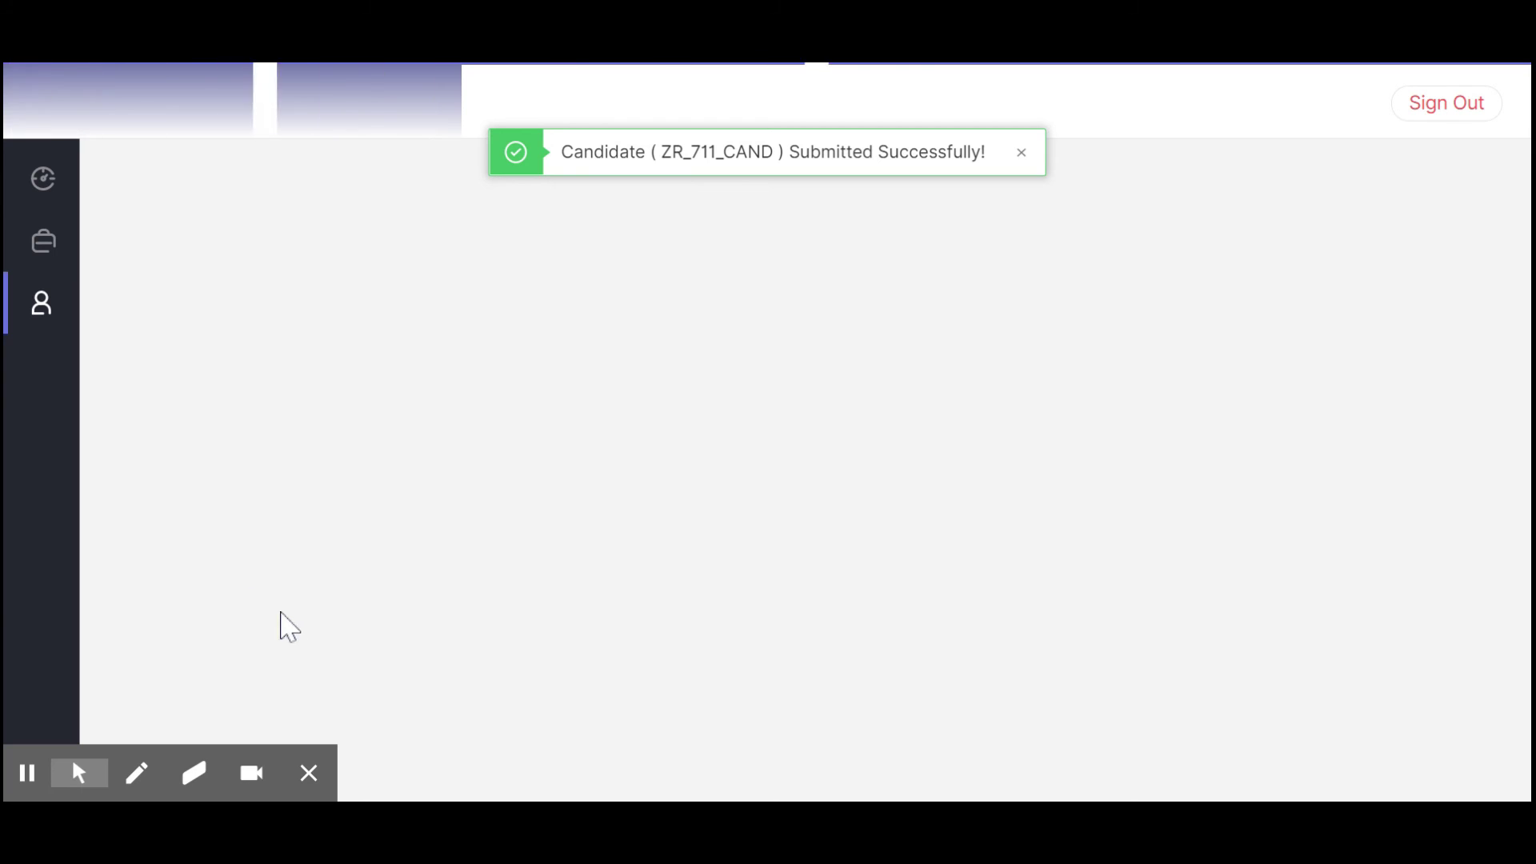